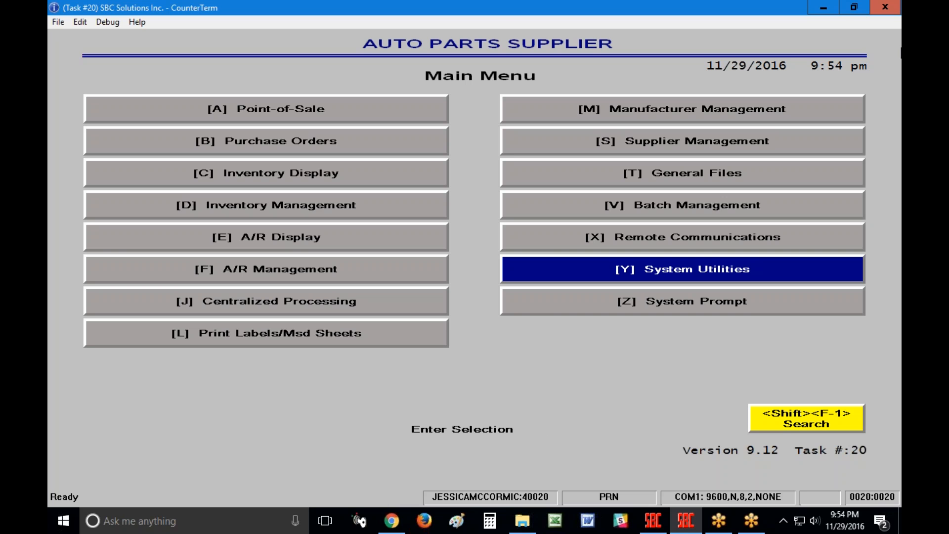
Open the Part # Conversion utility from the Universal File Utilities within System Utilities
{"action": "key", "text": "y"}
{"action": "key", "text": "Down"}
{"action": "key", "text": "Down"}
{"action": "key", "text": "Down"}
{"action": "key", "text": "Down"}
{"action": "key", "text": "Down"}
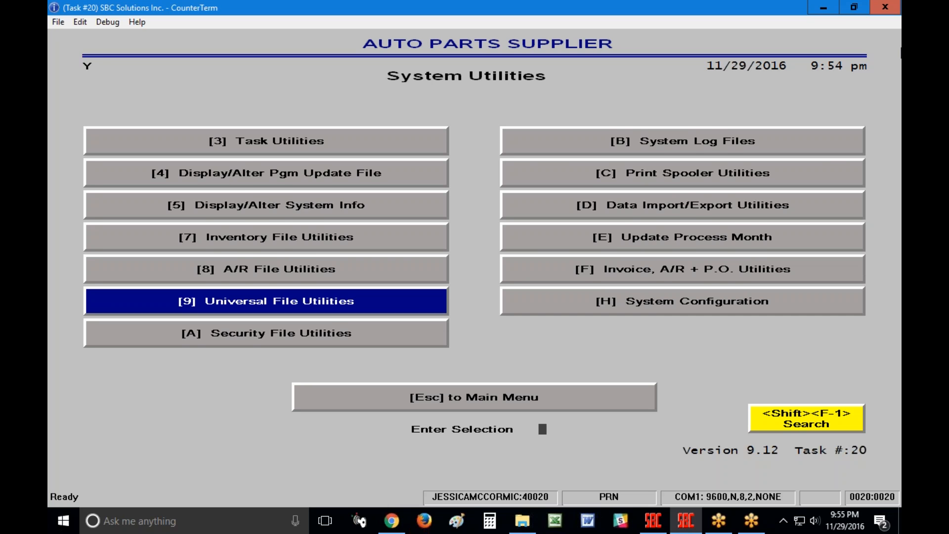
{"action": "key", "text": "Return"}
{"action": "key", "text": "Right"}
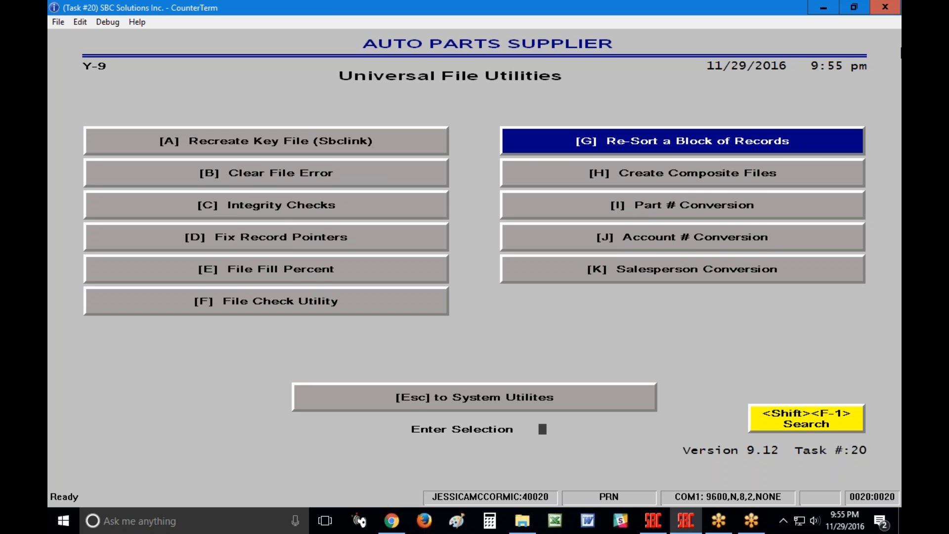
{"action": "key", "text": "Down"}
{"action": "key", "text": "Down"}
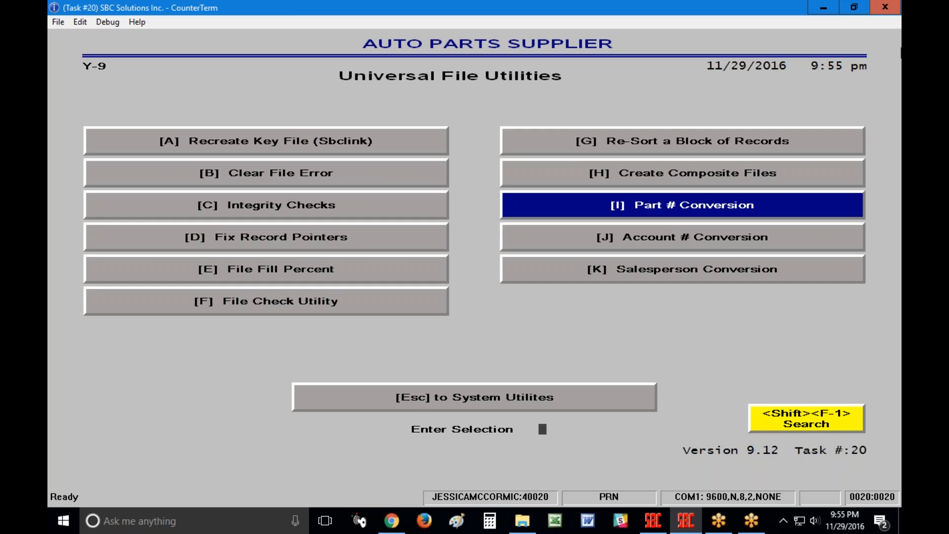
{"action": "key", "text": "Return"}
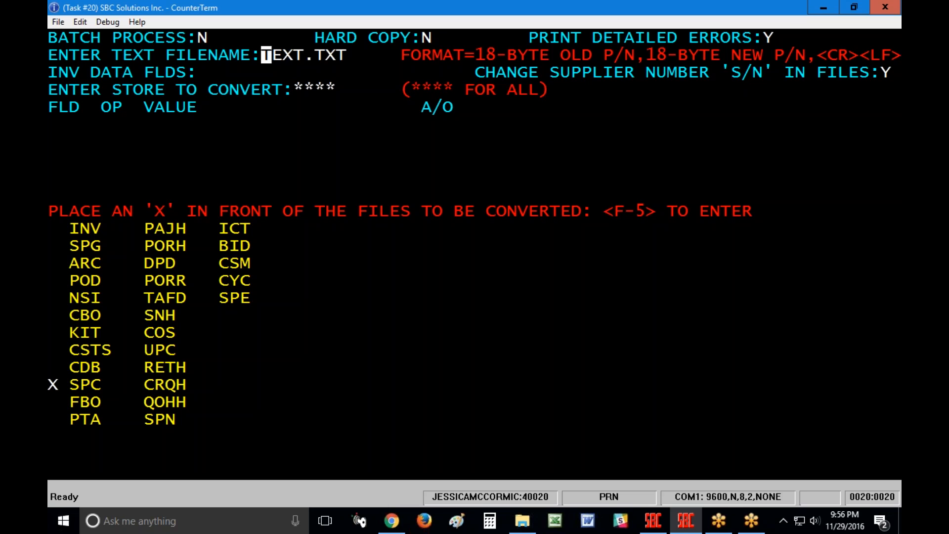
{"action": "key", "text": "shift+Tab"}
{"action": "key", "text": "shift+Tab"}
{"action": "key", "text": "shift+Tab"}
{"action": "key", "text": "Return"}
{"action": "key", "text": "Return"}
Minimize the terminal window and rearrange the desktop, moving the userdata folder window aside and the AMINV file above the Price Files shortcut
{"action": "left_click", "coordinate": [824, 7]}
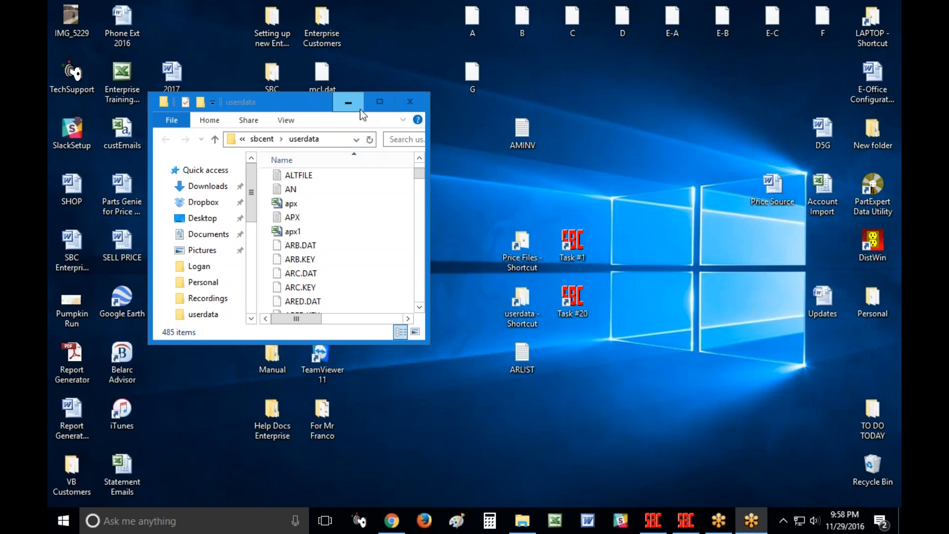
{"action": "left_click_drag", "start_coordinate": [313, 106], "coordinate": [220, 15]}
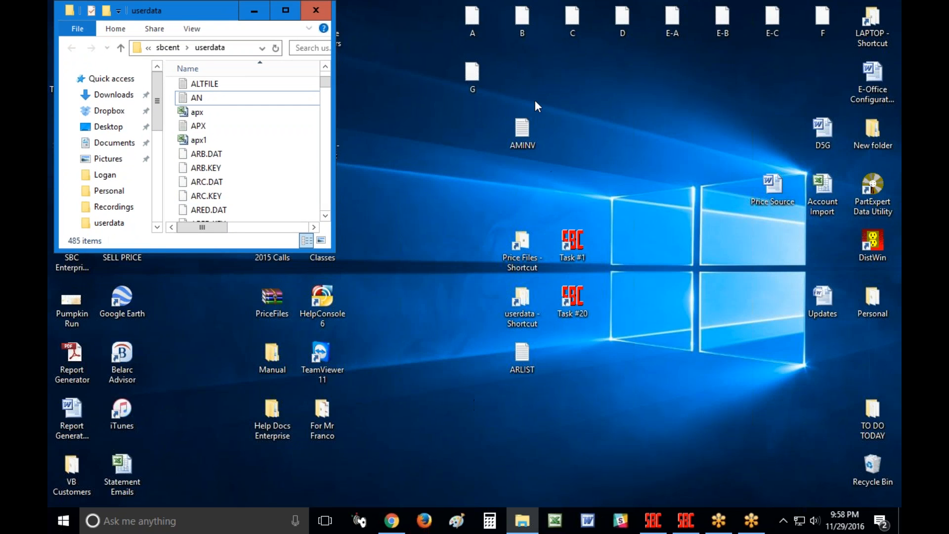
{"action": "left_click_drag", "start_coordinate": [523, 129], "coordinate": [524, 180]}
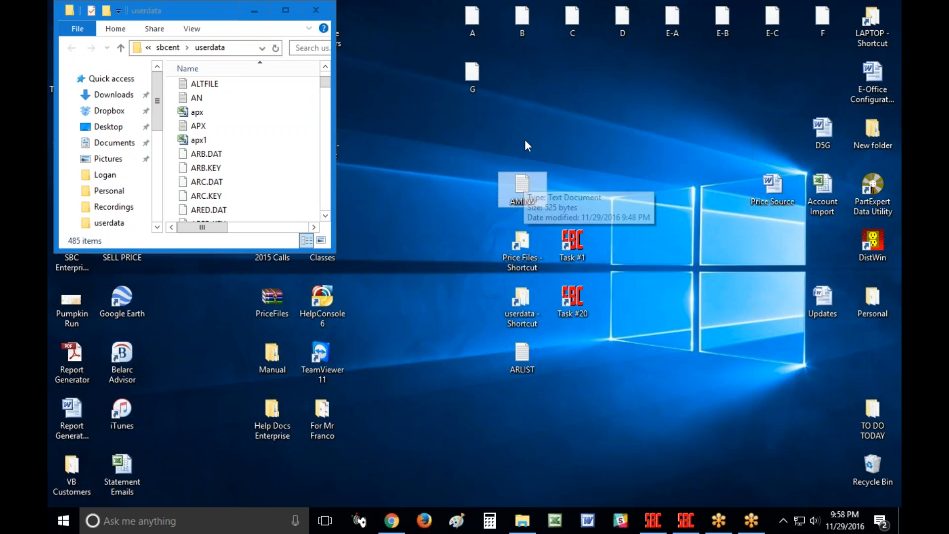
Open the AMINV text file in Notepad, examine its full list of line codes and part numbers, and close it
{"action": "double_click", "coordinate": [521, 188]}
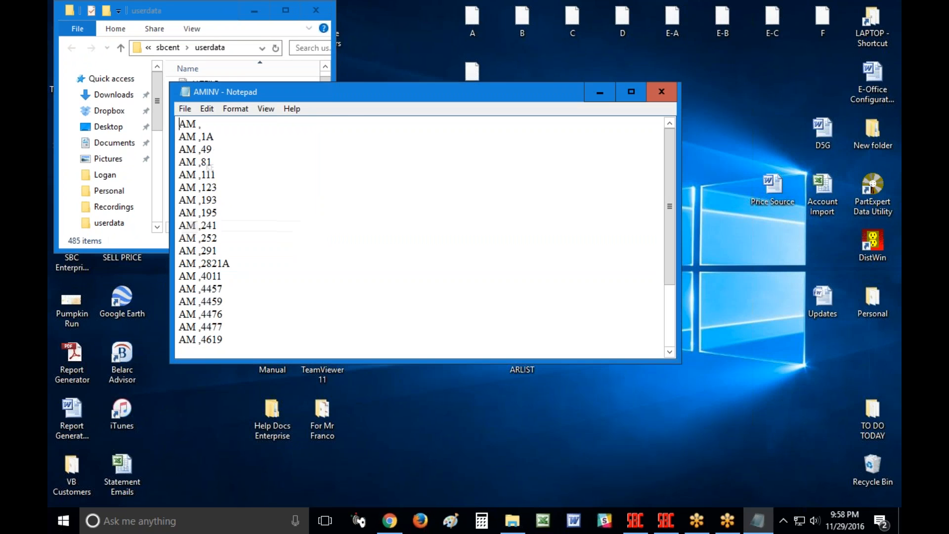
{"action": "left_click", "coordinate": [626, 95]}
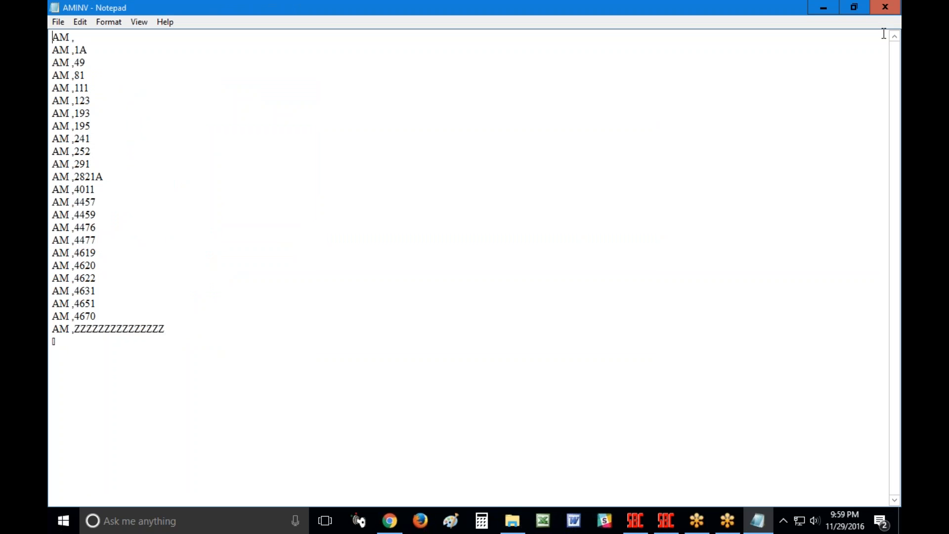
{"action": "left_click", "coordinate": [896, 11]}
Open the AMINV text file in Microsoft Excel and fit column A's width to its contents
{"action": "right_click", "coordinate": [529, 188]}
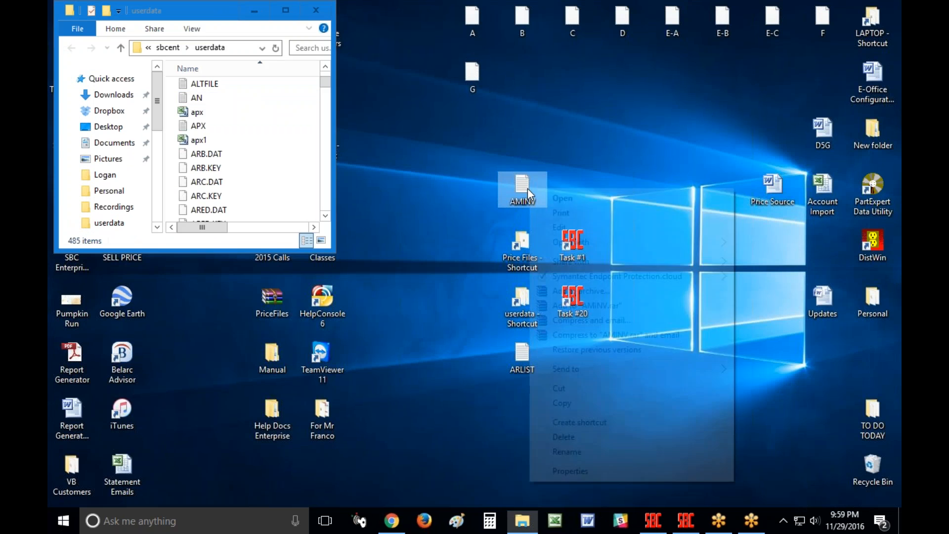
{"action": "mouse_move", "coordinate": [571, 243]}
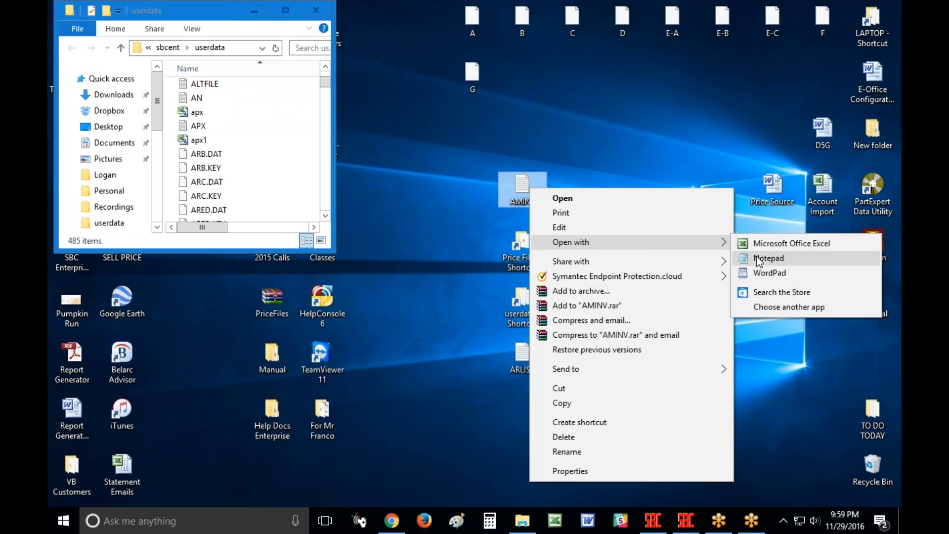
{"action": "left_click", "coordinate": [790, 242]}
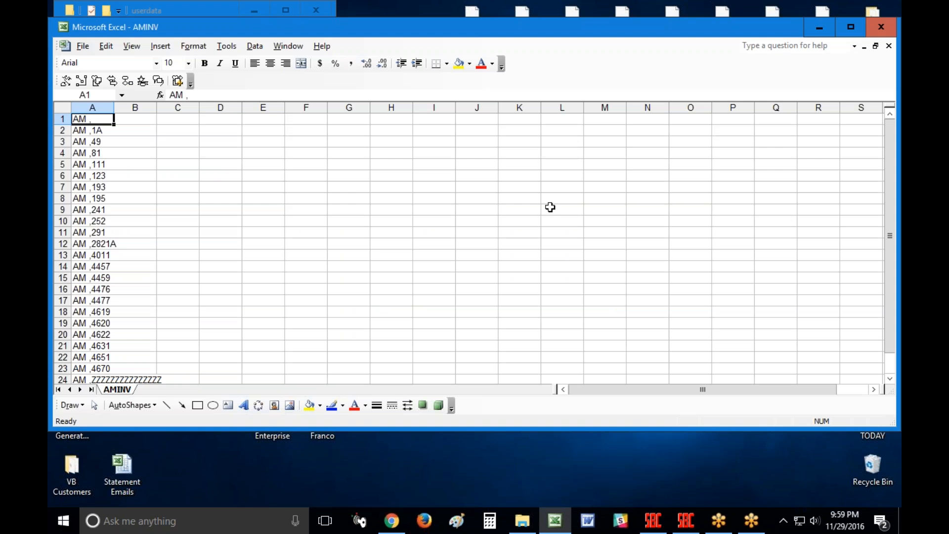
{"action": "left_click", "coordinate": [115, 106]}
{"action": "double_click", "coordinate": [115, 106]}
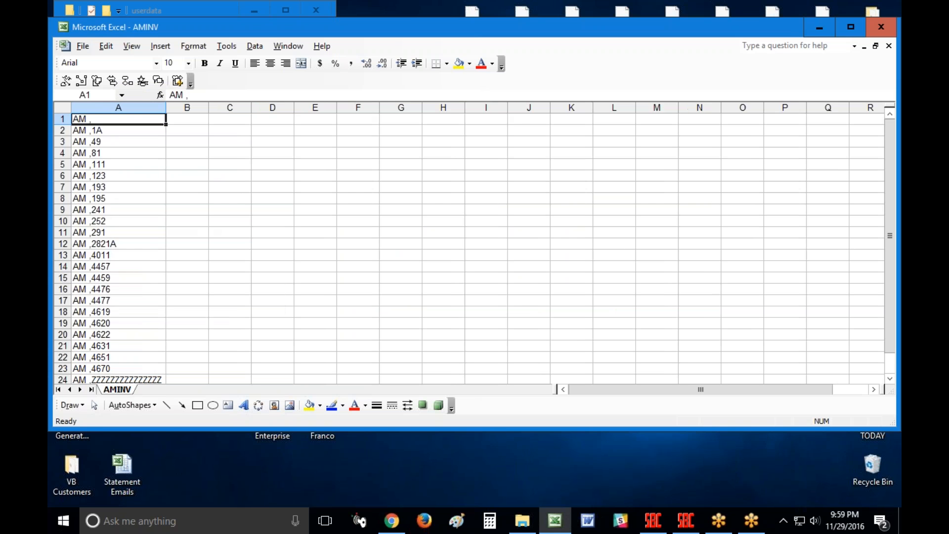
Set up Text to Columns on column A as delimited data split at commas
{"action": "left_click", "coordinate": [110, 106]}
{"action": "left_click", "coordinate": [267, 45]}
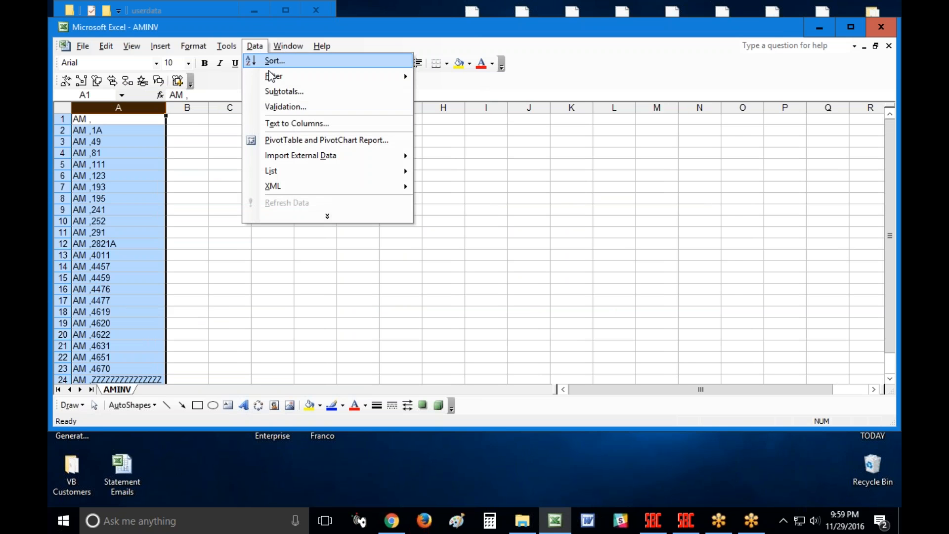
{"action": "left_click", "coordinate": [277, 125]}
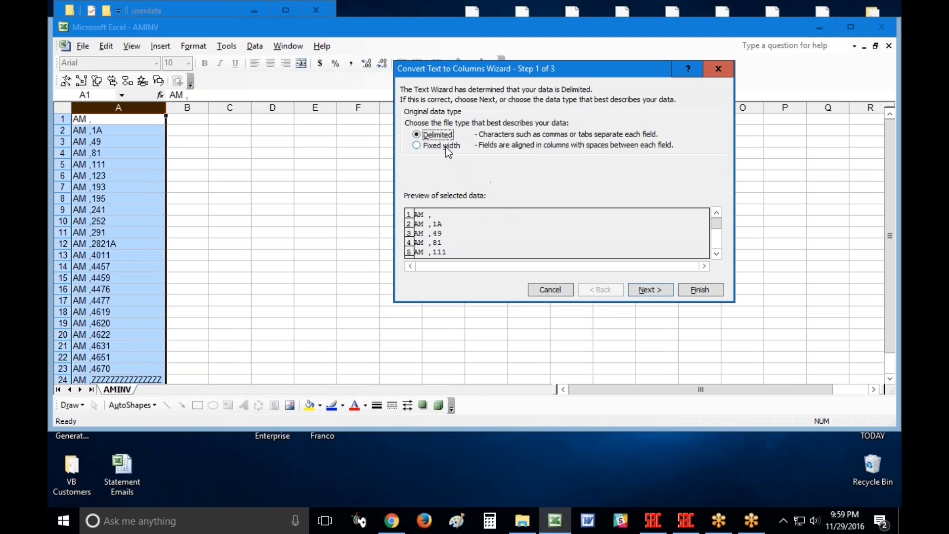
{"action": "left_click", "coordinate": [643, 290]}
{"action": "left_click", "coordinate": [535, 136]}
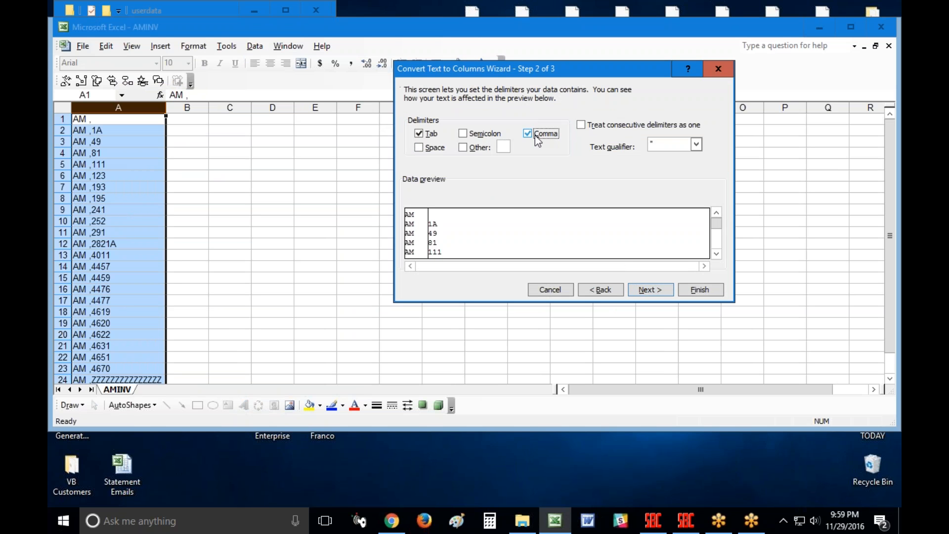
{"action": "left_click", "coordinate": [534, 135]}
{"action": "left_click", "coordinate": [539, 134]}
{"action": "left_click", "coordinate": [649, 290]}
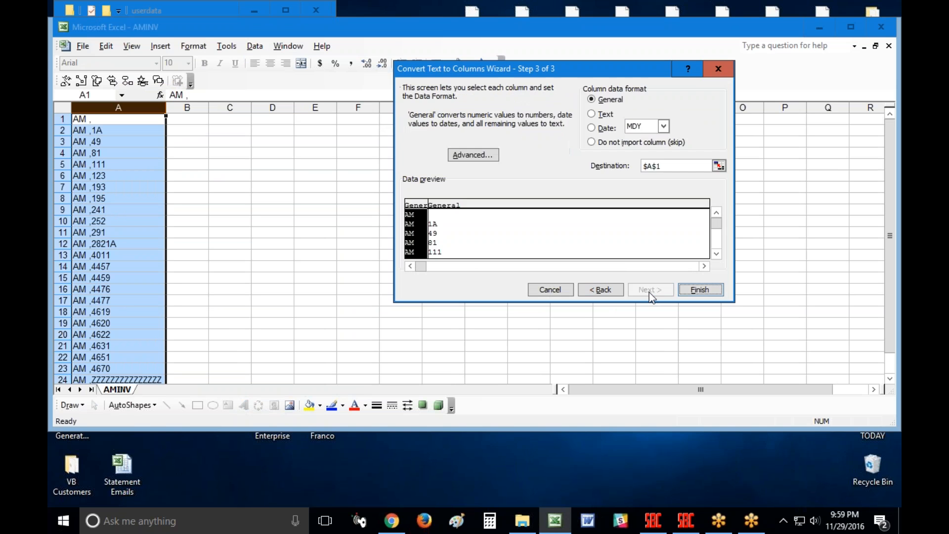
Set both resulting columns to Text format and finish the column split
{"action": "left_click", "coordinate": [609, 237], "text": "shift"}
{"action": "left_click", "coordinate": [592, 114]}
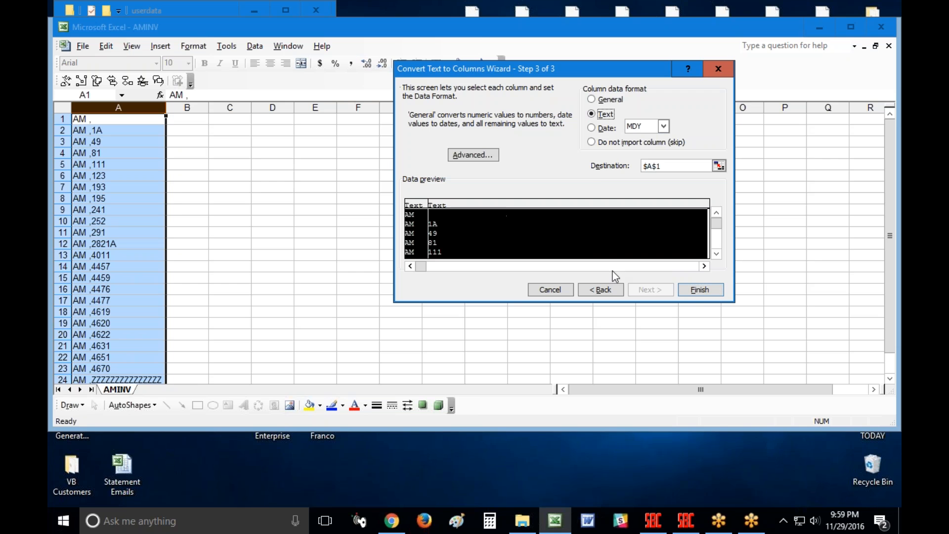
{"action": "left_click", "coordinate": [699, 290]}
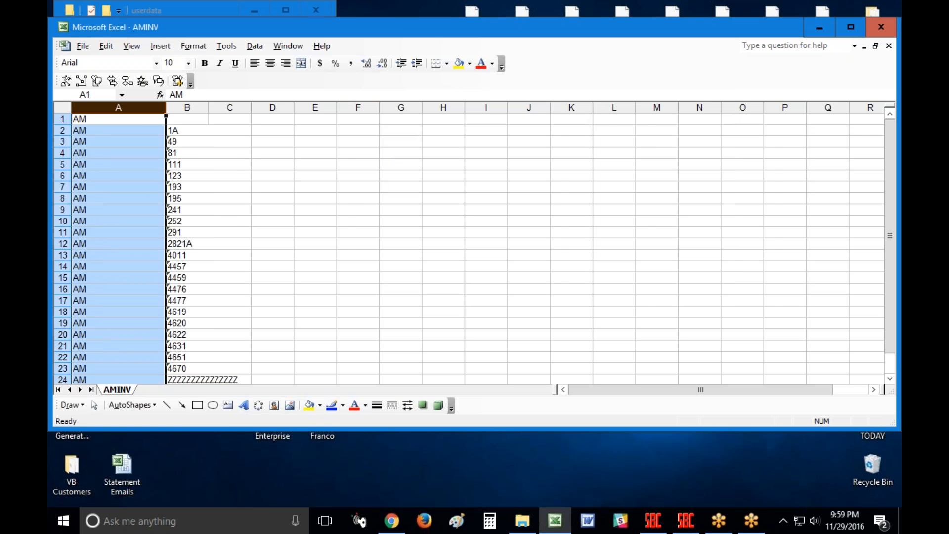
Fit column A's width to its contents and begin a formula in cell C2
{"action": "double_click", "coordinate": [166, 107]}
{"action": "double_click", "coordinate": [134, 108]}
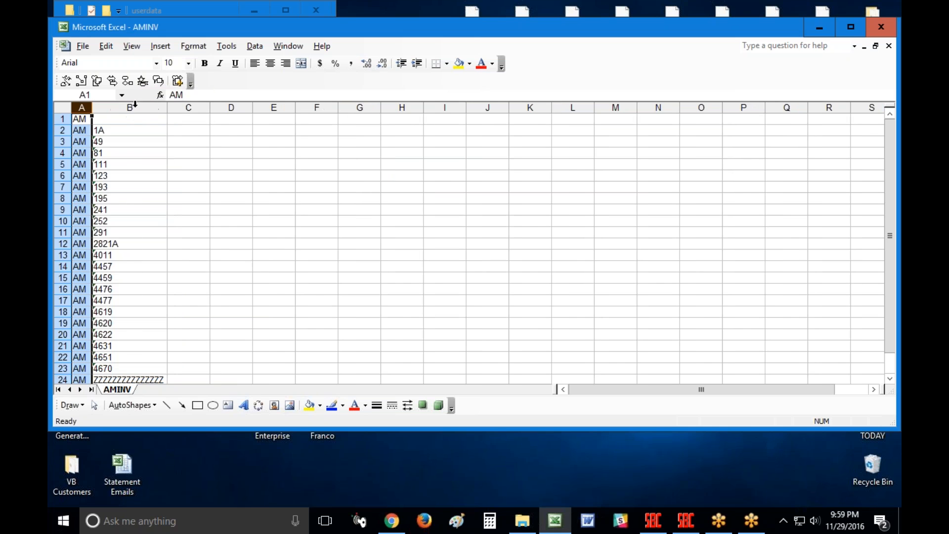
{"action": "left_click", "coordinate": [191, 129]}
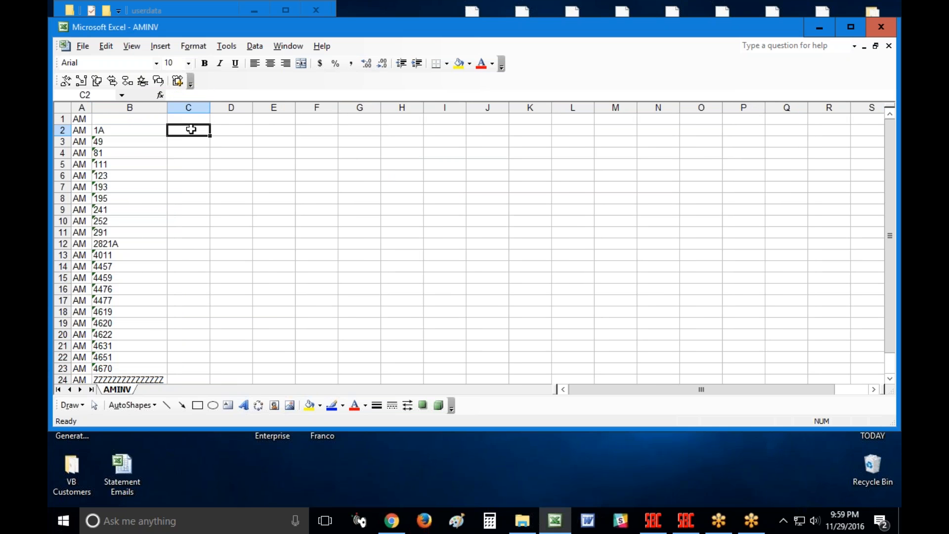
{"action": "type", "text": "="}
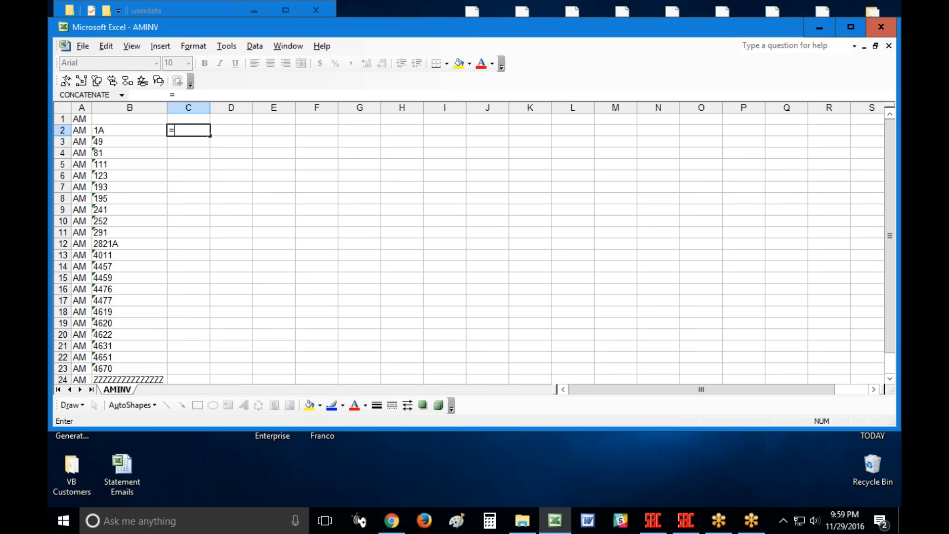
{"action": "left_click", "coordinate": [82, 130]}
{"action": "left_click", "coordinate": [114, 132]}
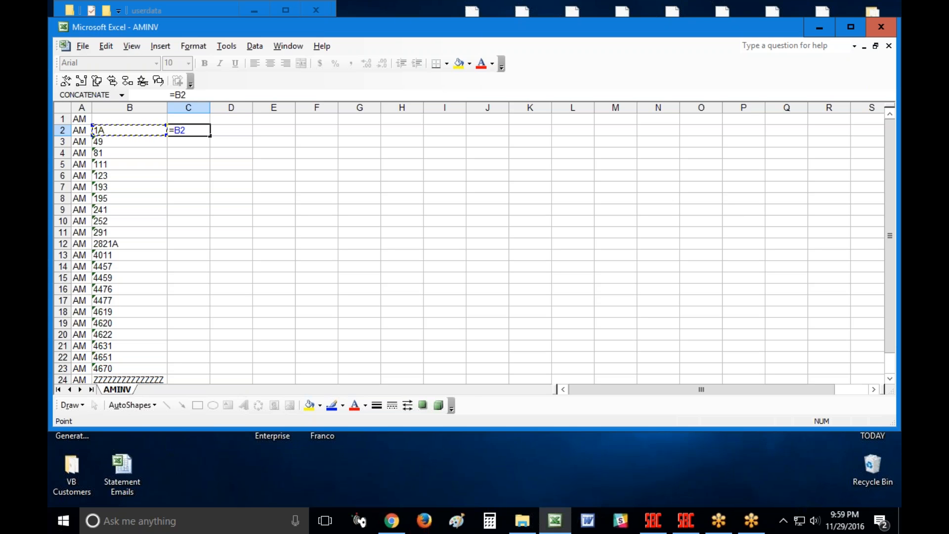
{"action": "key", "text": "BackSpace"}
{"action": "key", "text": "BackSpace"}
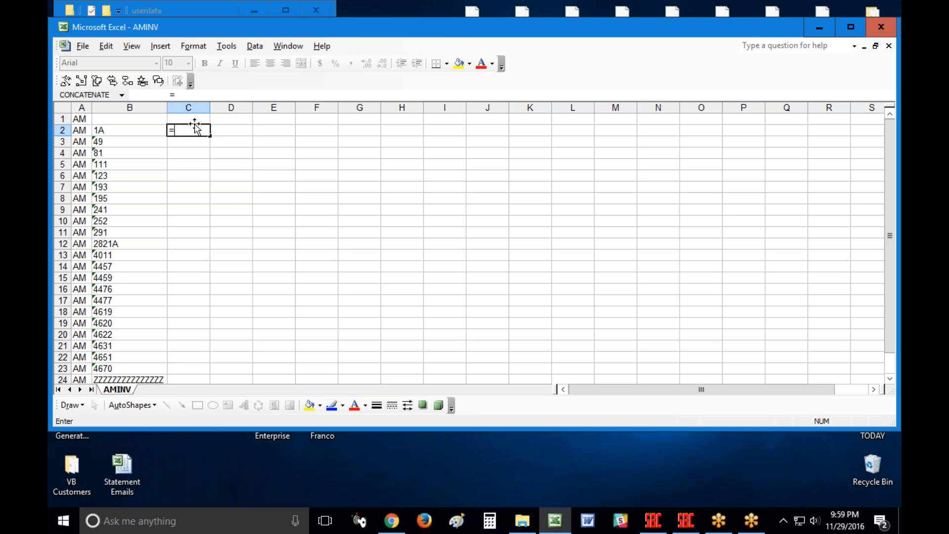
Join A2 and B2 in cell C2 using the CONCATENATE function
{"action": "left_click", "coordinate": [94, 93]}
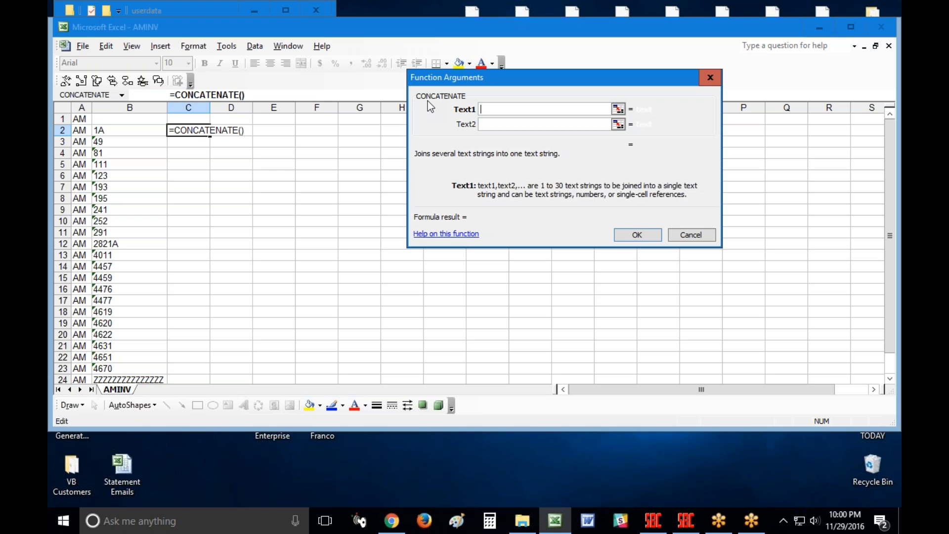
{"action": "left_click", "coordinate": [77, 131]}
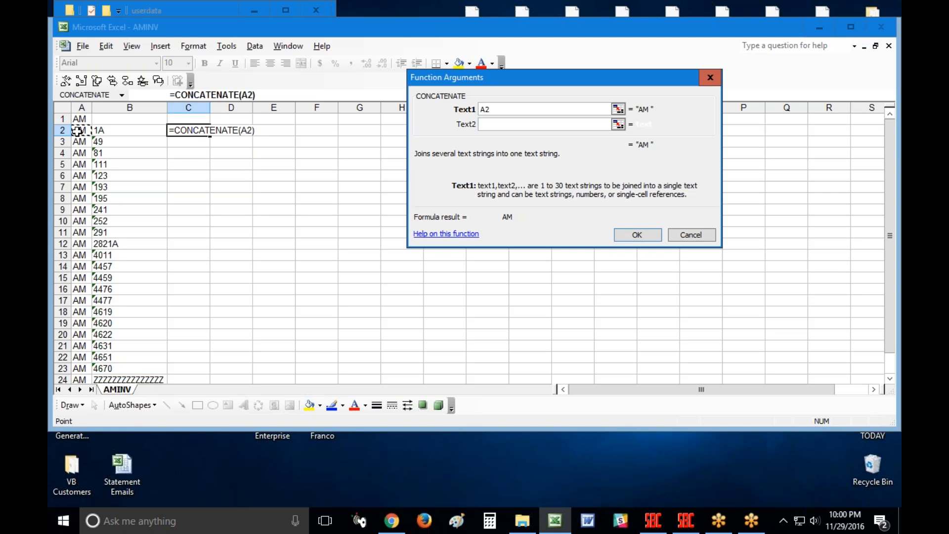
{"action": "key", "text": "Tab"}
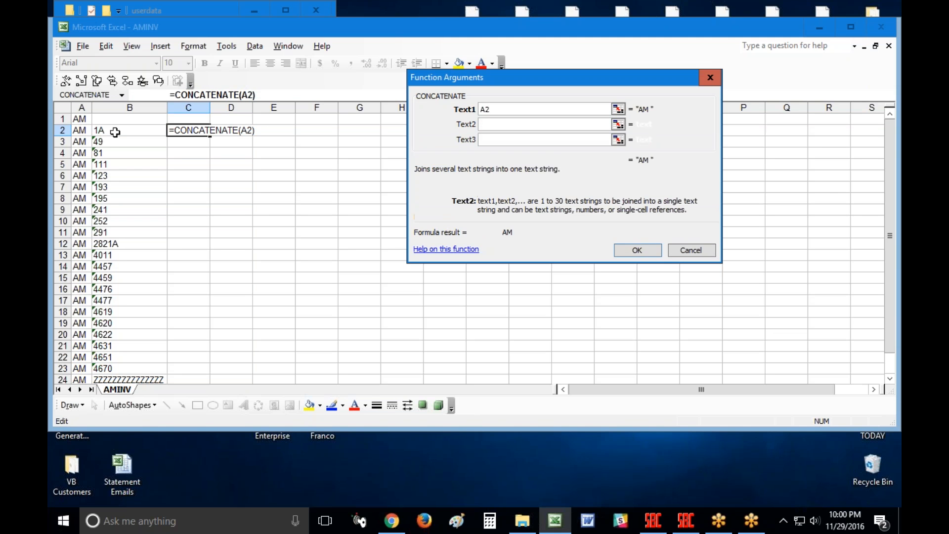
{"action": "left_click", "coordinate": [115, 132]}
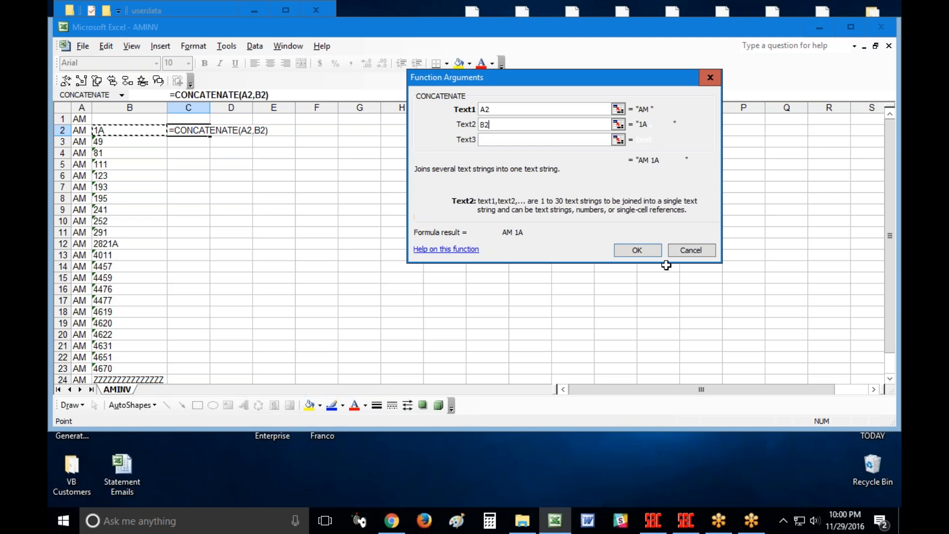
{"action": "left_click", "coordinate": [641, 258]}
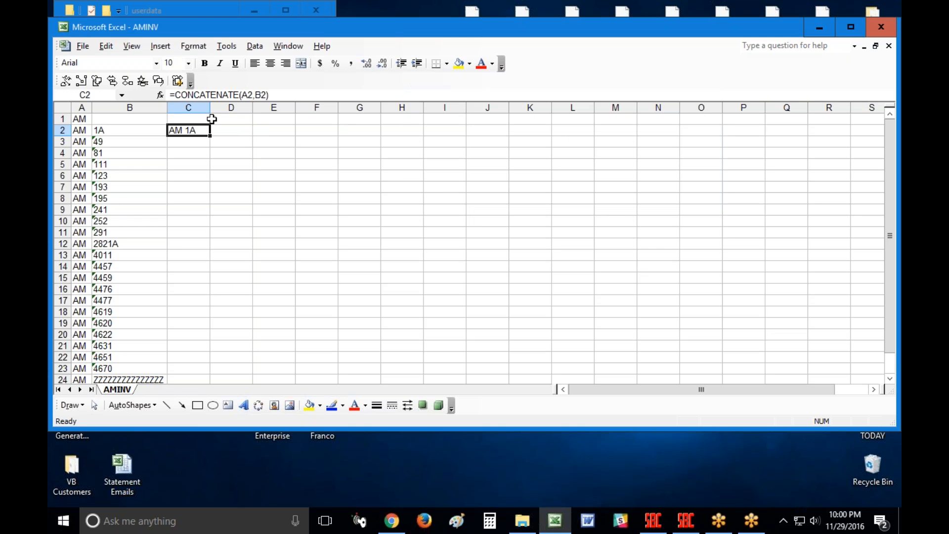
Fill the C2 formula down the rest of the part list and copy it into C1 as well
{"action": "left_click_drag", "start_coordinate": [211, 137], "coordinate": [198, 307]}
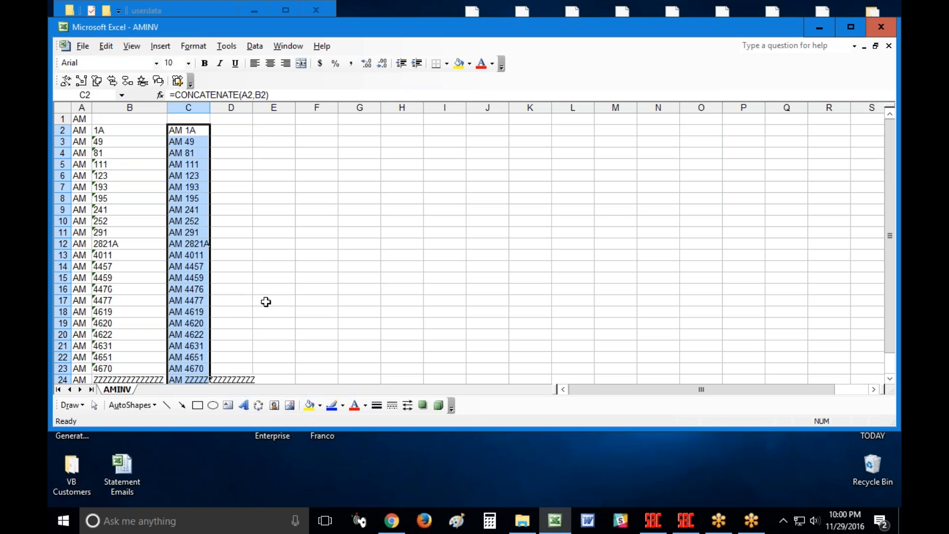
{"action": "left_click", "coordinate": [183, 127]}
{"action": "key", "text": "ctrl+c"}
{"action": "left_click", "coordinate": [182, 119]}
{"action": "key", "text": "ctrl+v"}
{"action": "left_click", "coordinate": [239, 151]}
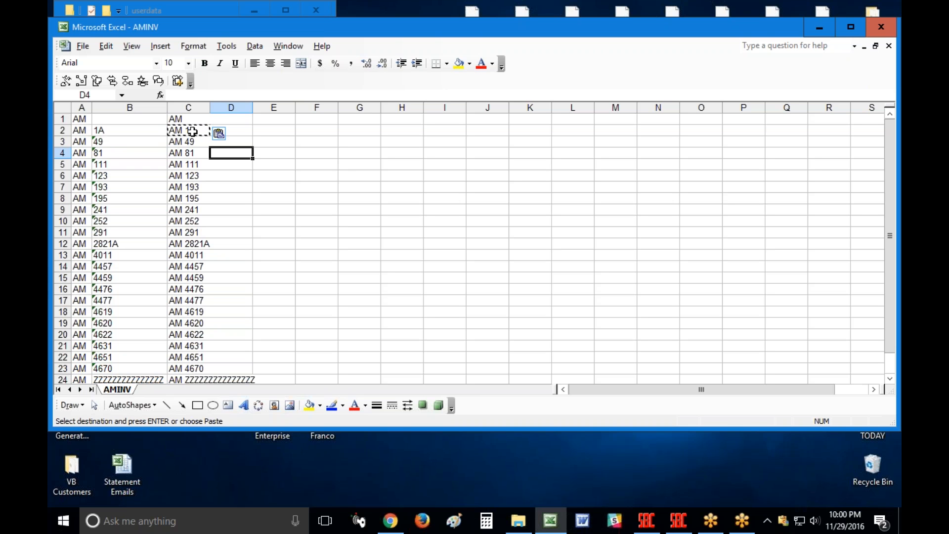
Replace the formulas in column C with their values using Paste Special
{"action": "left_click", "coordinate": [190, 108]}
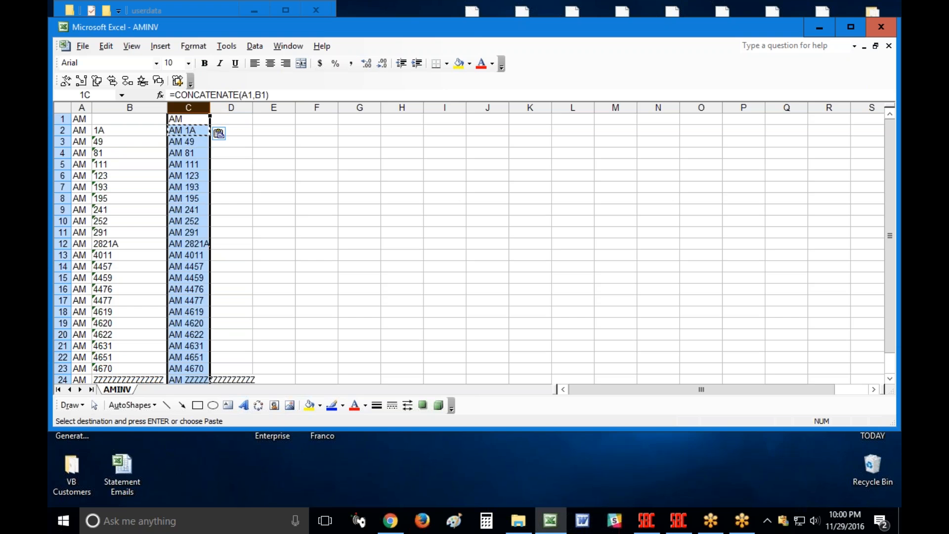
{"action": "key", "text": "ctrl+c"}
{"action": "right_click", "coordinate": [194, 157]}
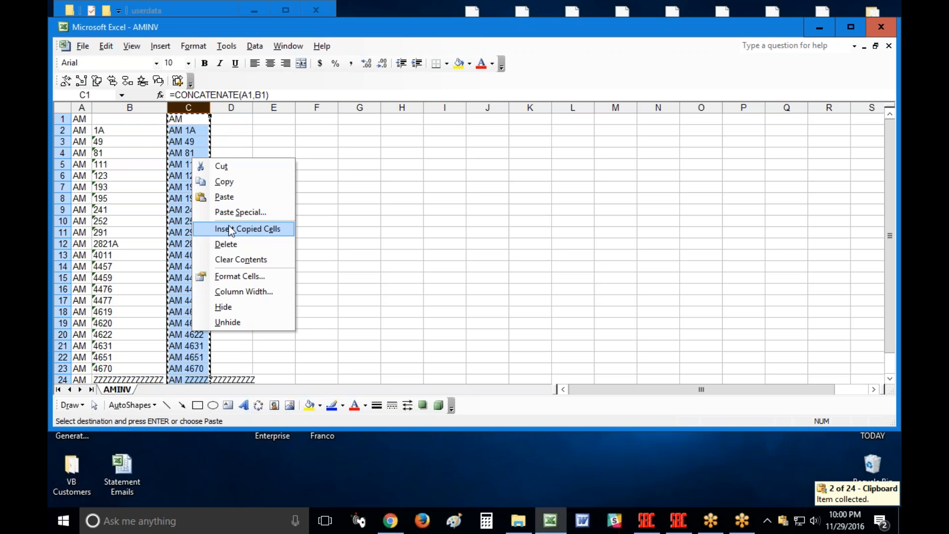
{"action": "left_click", "coordinate": [235, 213]}
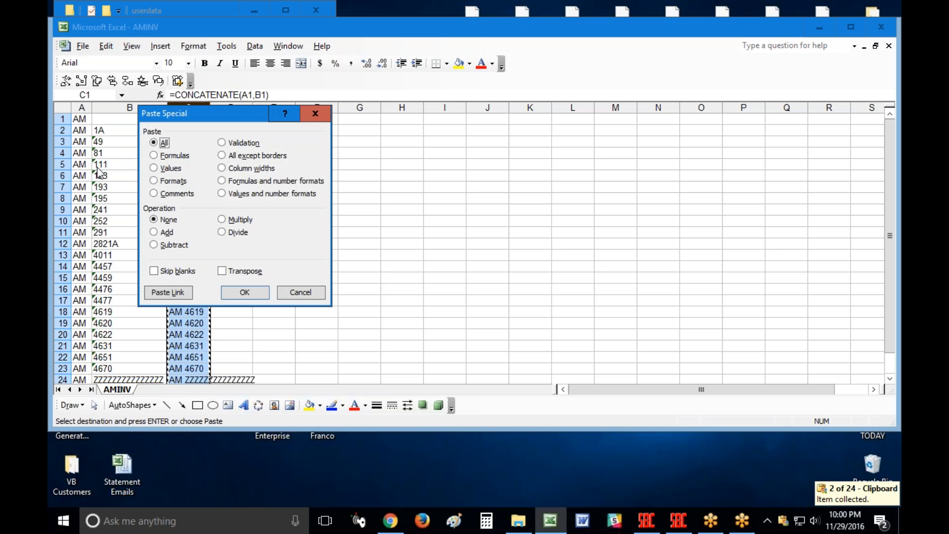
{"action": "left_click", "coordinate": [168, 168]}
{"action": "left_click", "coordinate": [243, 296]}
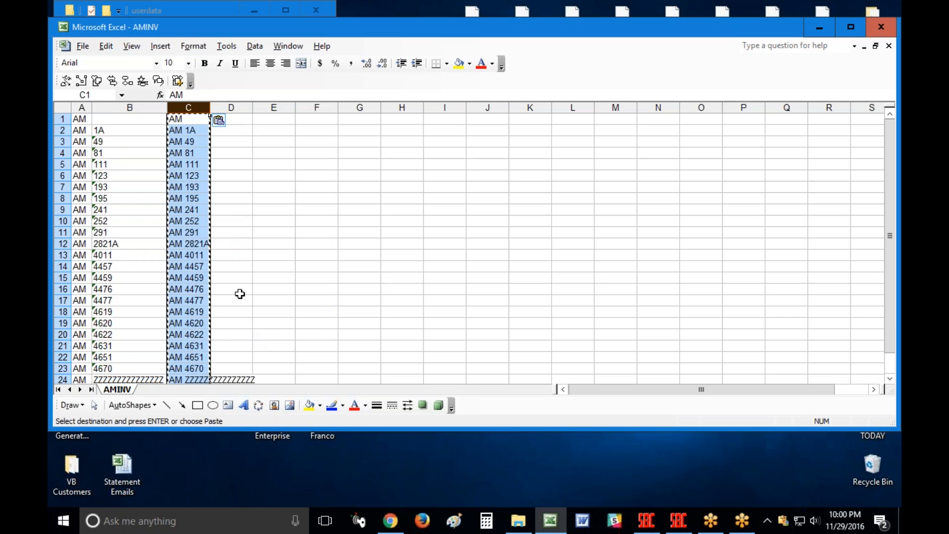
Check that the cells in column C hold plain values and fit the column's width to its contents
{"action": "key", "text": "Escape"}
{"action": "left_click", "coordinate": [204, 143]}
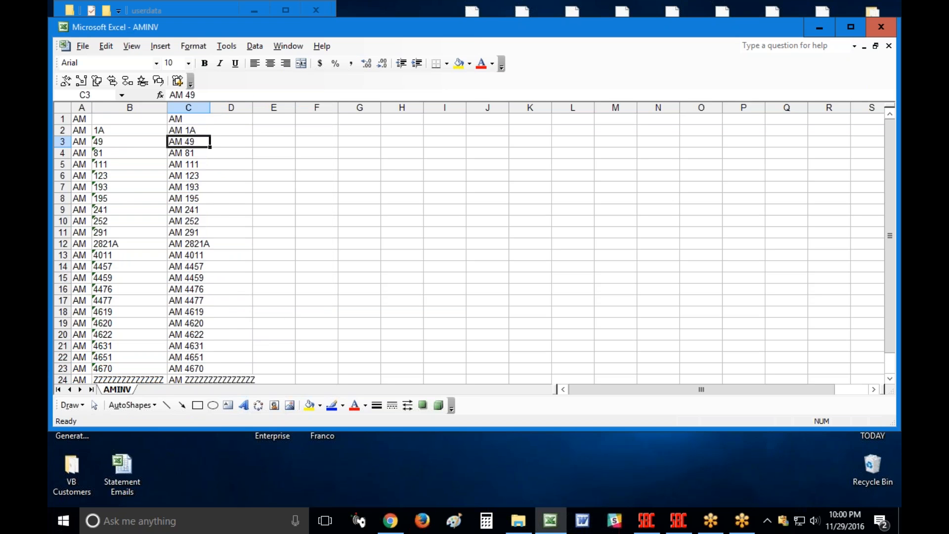
{"action": "left_click", "coordinate": [188, 199]}
{"action": "left_click", "coordinate": [184, 345]}
{"action": "left_click", "coordinate": [188, 233]}
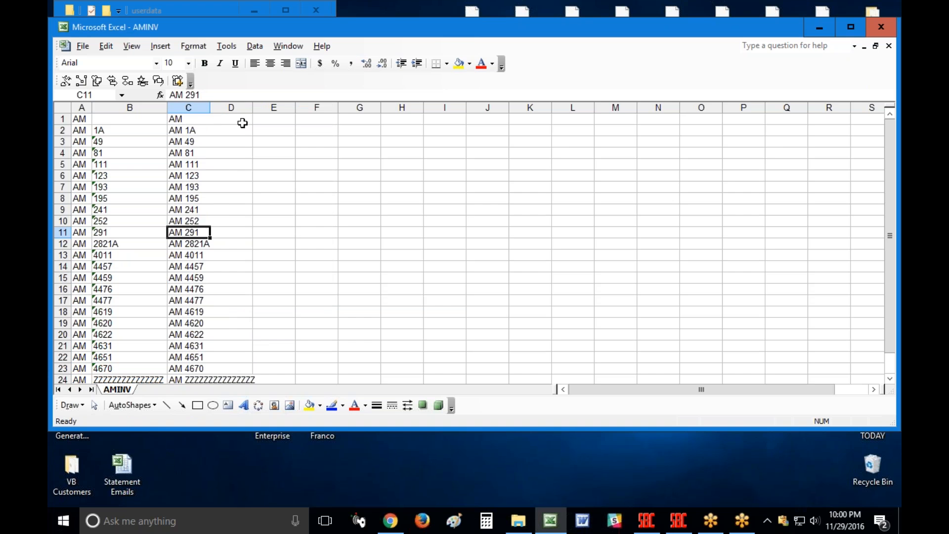
{"action": "double_click", "coordinate": [210, 107]}
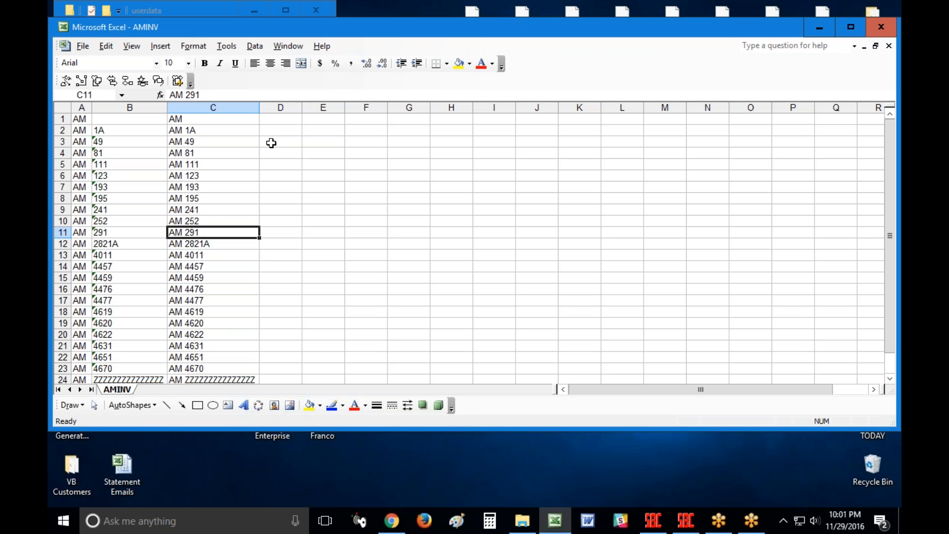
Copy the whole of column C into column D
{"action": "left_click", "coordinate": [285, 123]}
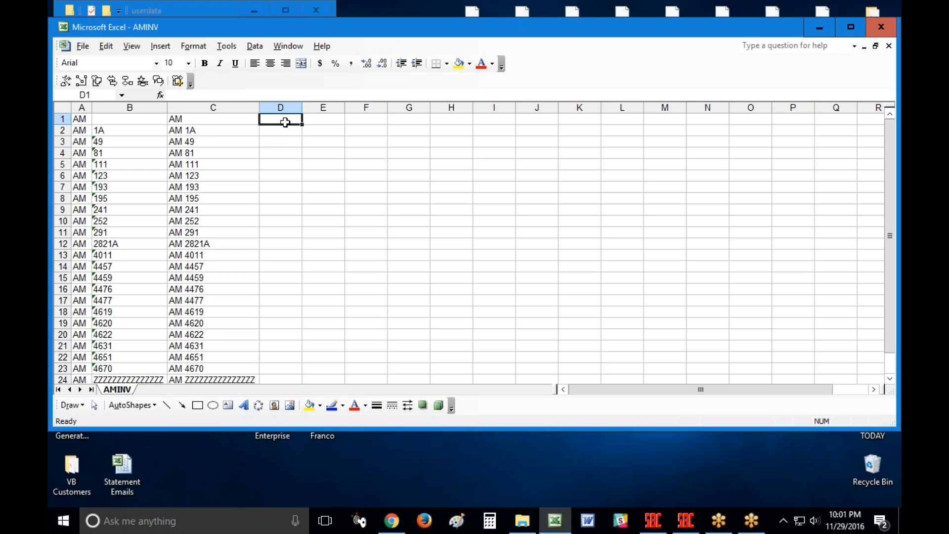
{"action": "left_click", "coordinate": [230, 106]}
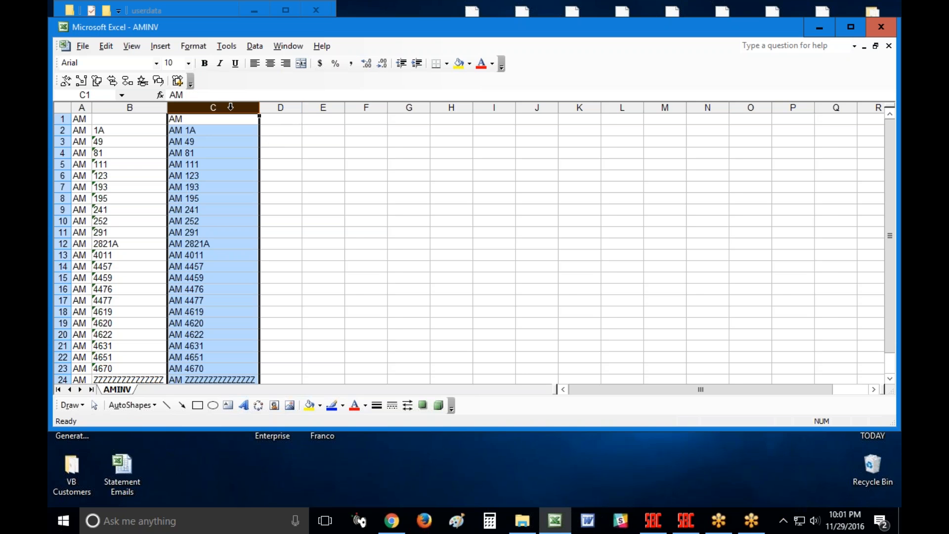
{"action": "key", "text": "ctrl+c"}
{"action": "left_click", "coordinate": [283, 107]}
{"action": "key", "text": "ctrl+v"}
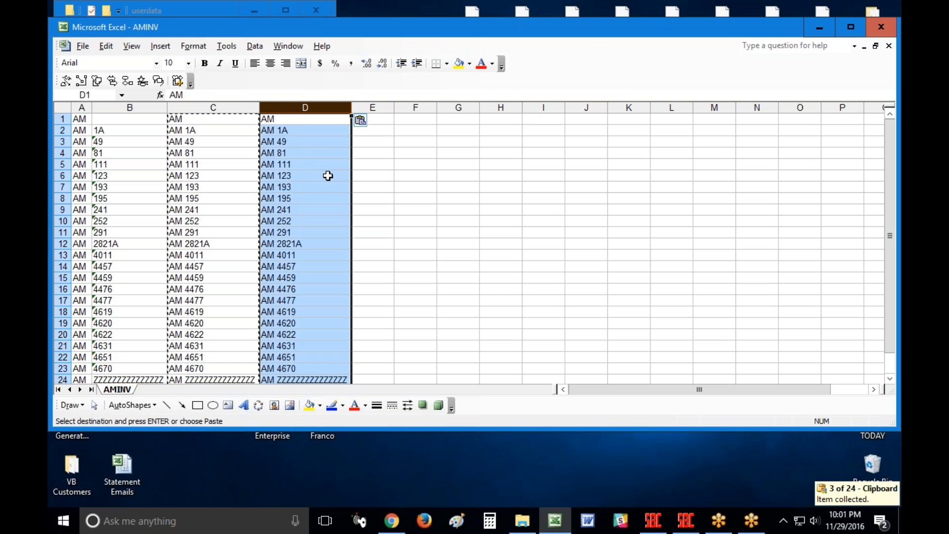
Replace every "AM" with "AM5" in column D
{"action": "key", "text": "ctrl+h"}
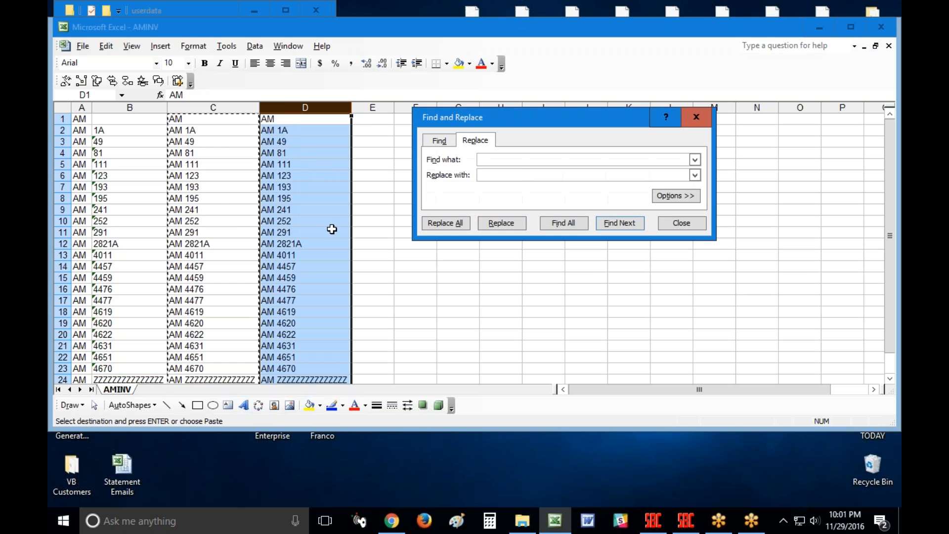
{"action": "type", "text": "AM"}
{"action": "key", "text": "Tab"}
{"action": "type", "text": "AM5"}
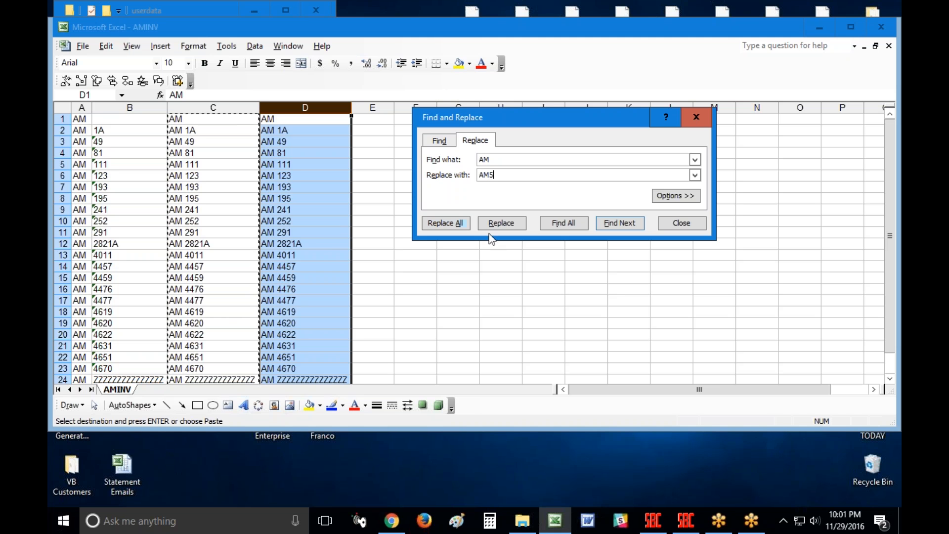
{"action": "left_click", "coordinate": [454, 225]}
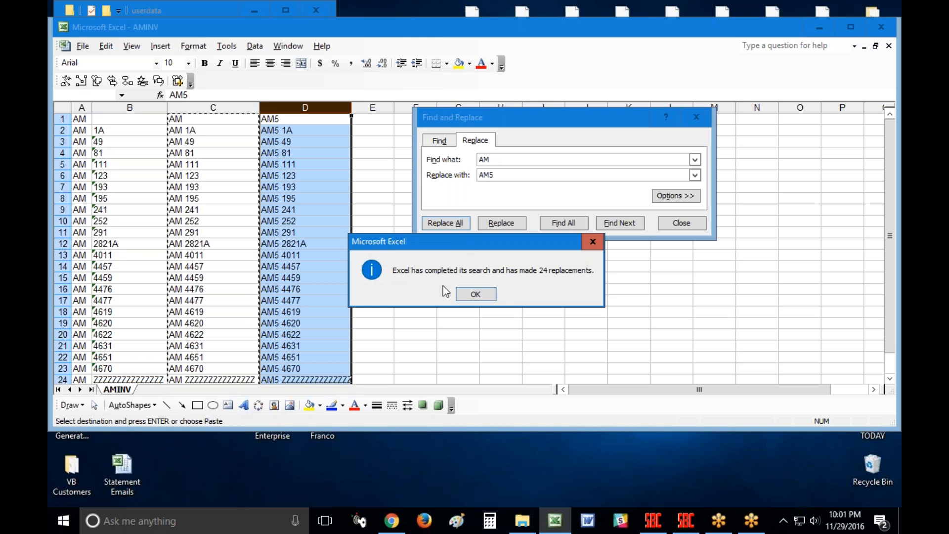
{"action": "left_click", "coordinate": [474, 295]}
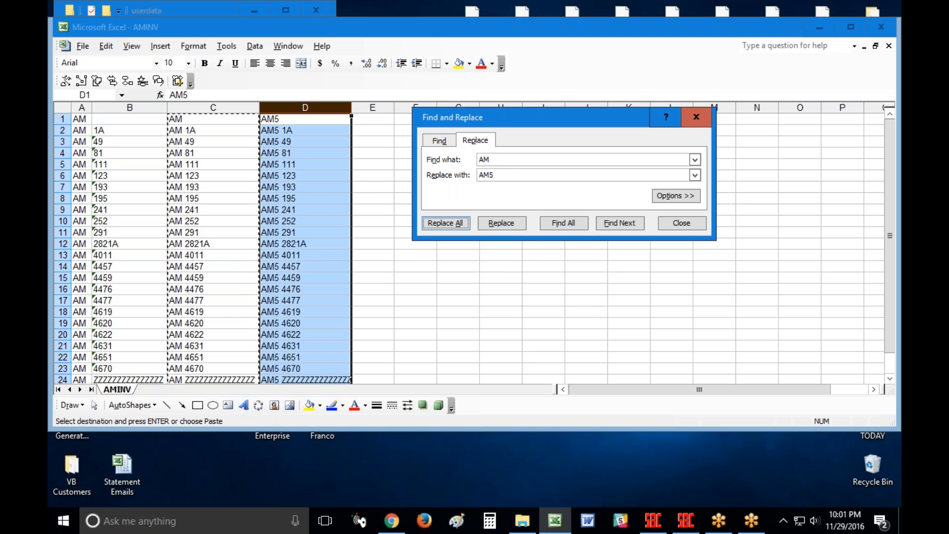
Remove all spaces from the part numbers in column D with Find and Replace and check the first and last entries
{"action": "left_click", "coordinate": [503, 159]}
{"action": "double_click", "coordinate": [503, 159]}
{"action": "key", "text": "BackSpace"}
{"action": "key", "text": "Tab"}
{"action": "key", "text": "BackSpace"}
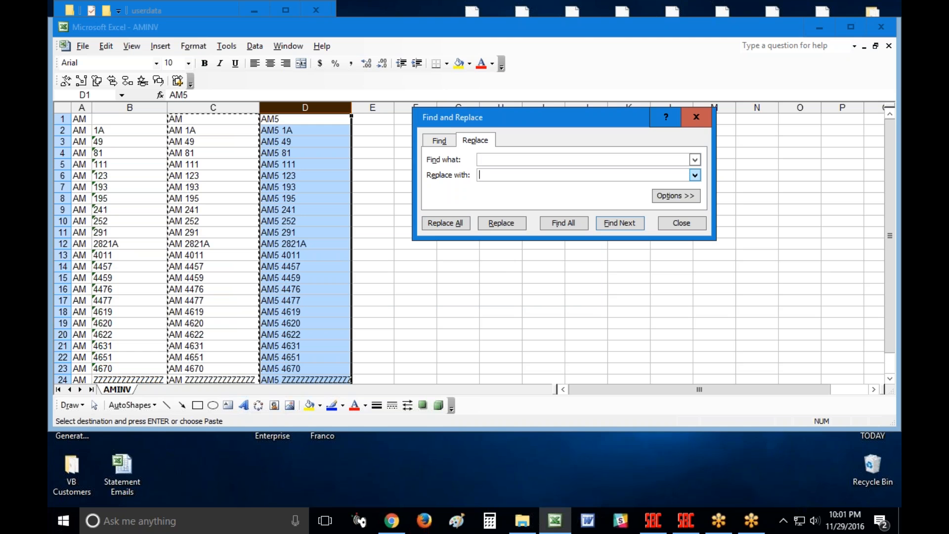
{"action": "left_click", "coordinate": [465, 224]}
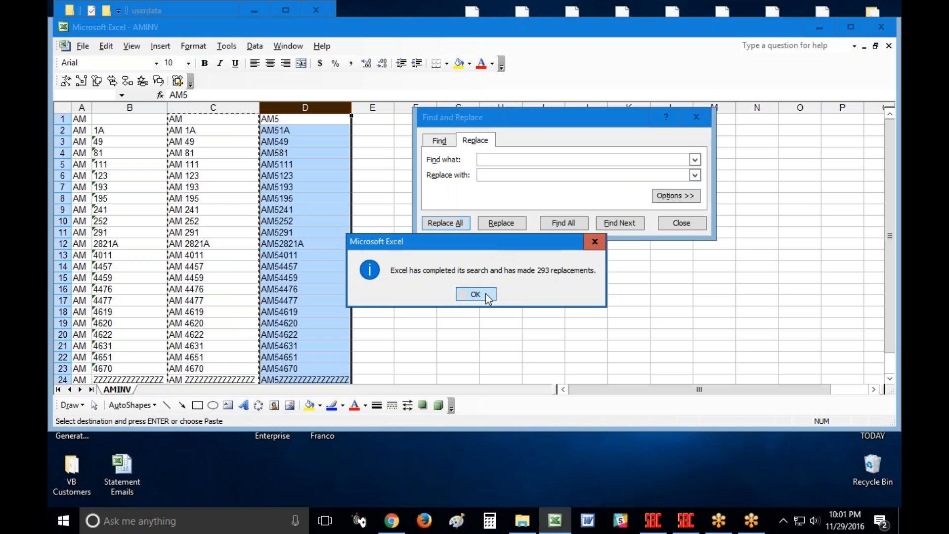
{"action": "left_click", "coordinate": [487, 295]}
{"action": "left_click", "coordinate": [692, 227]}
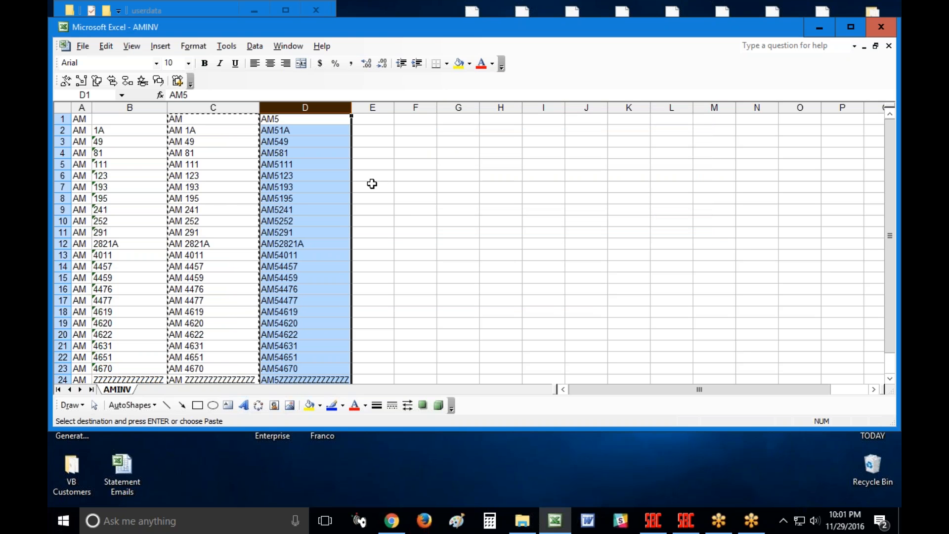
{"action": "left_click", "coordinate": [381, 130]}
{"action": "left_click", "coordinate": [304, 380]}
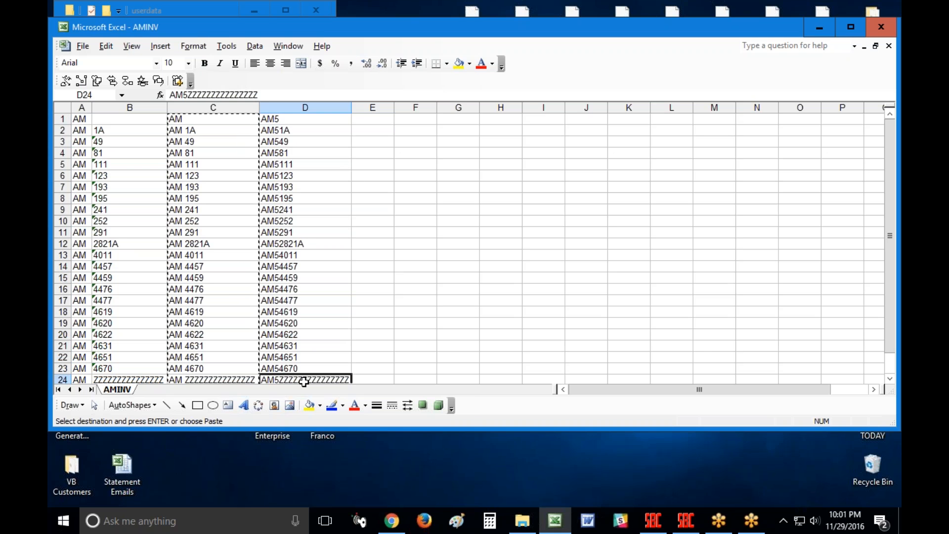
{"action": "left_click", "coordinate": [298, 119]}
Join D2 and the text "NEW" in cell E2 using the CONCATENATE function
{"action": "left_click", "coordinate": [369, 130]}
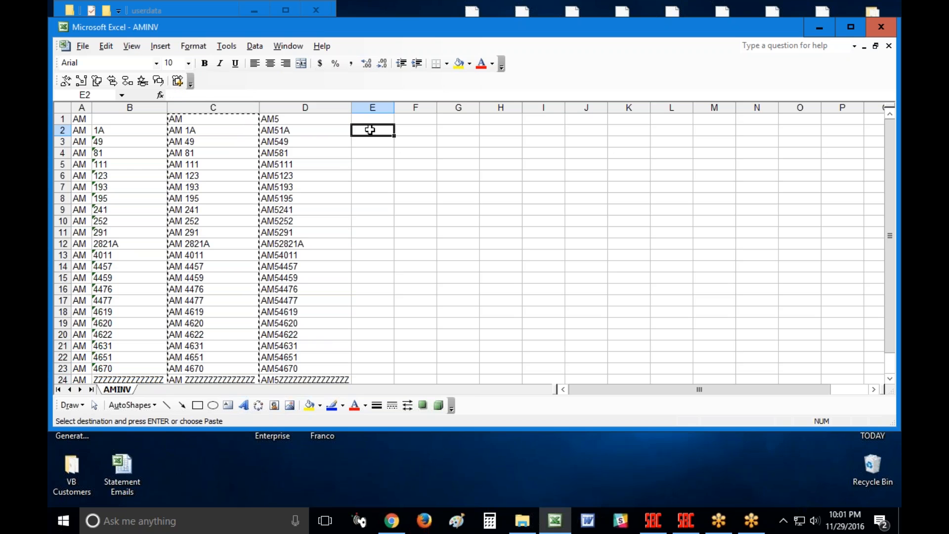
{"action": "type", "text": "="}
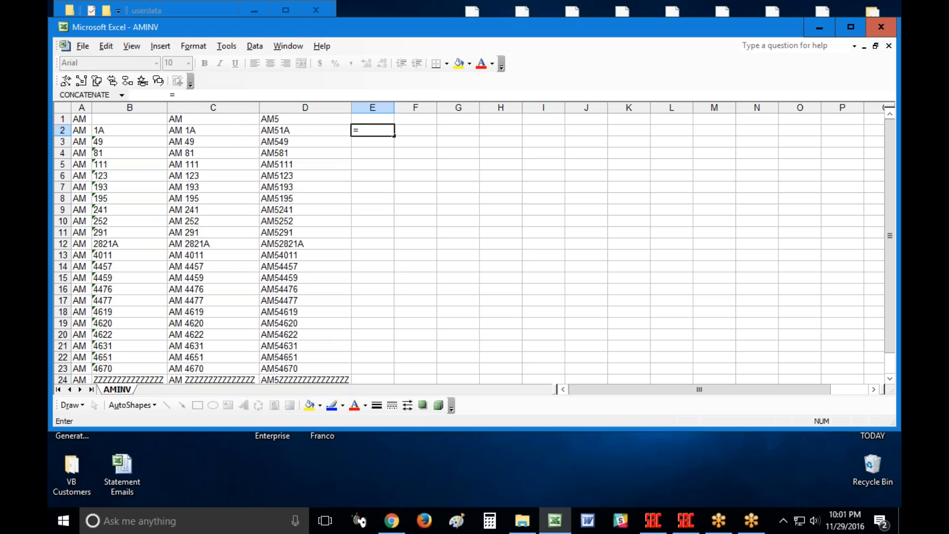
{"action": "left_click", "coordinate": [84, 95]}
{"action": "left_click", "coordinate": [297, 130]}
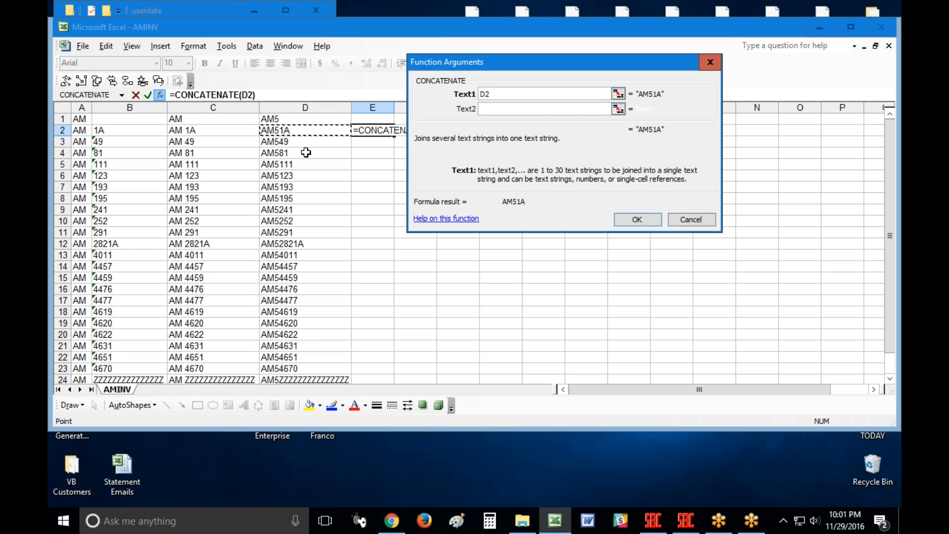
{"action": "key", "text": "Tab"}
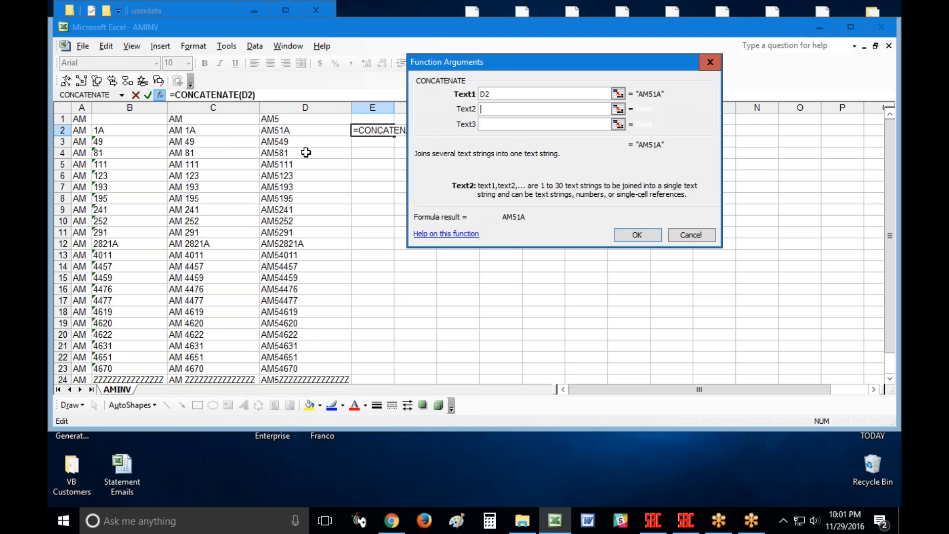
{"action": "type", "text": "NEW"}
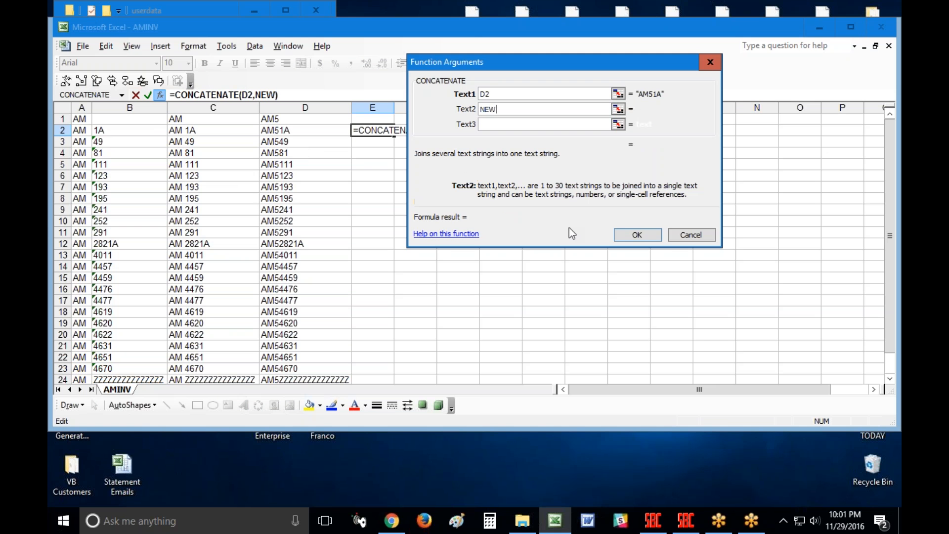
{"action": "left_click", "coordinate": [634, 238]}
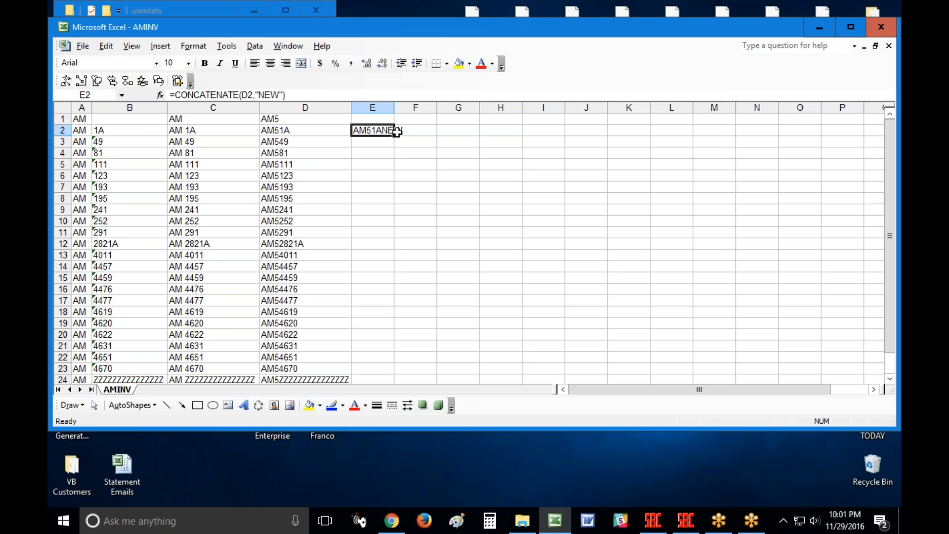
Fill the E2 formula down to E23 and copy the ending value from D24 into E24
{"action": "left_click_drag", "start_coordinate": [394, 135], "coordinate": [401, 368]}
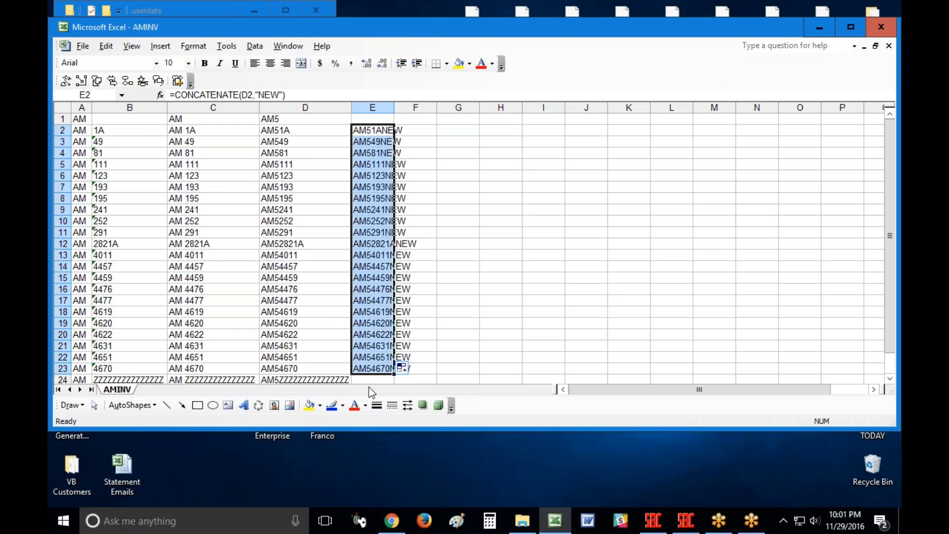
{"action": "left_click", "coordinate": [340, 379]}
{"action": "key", "text": "ctrl+c"}
{"action": "left_click", "coordinate": [383, 379]}
{"action": "key", "text": "ctrl+v"}
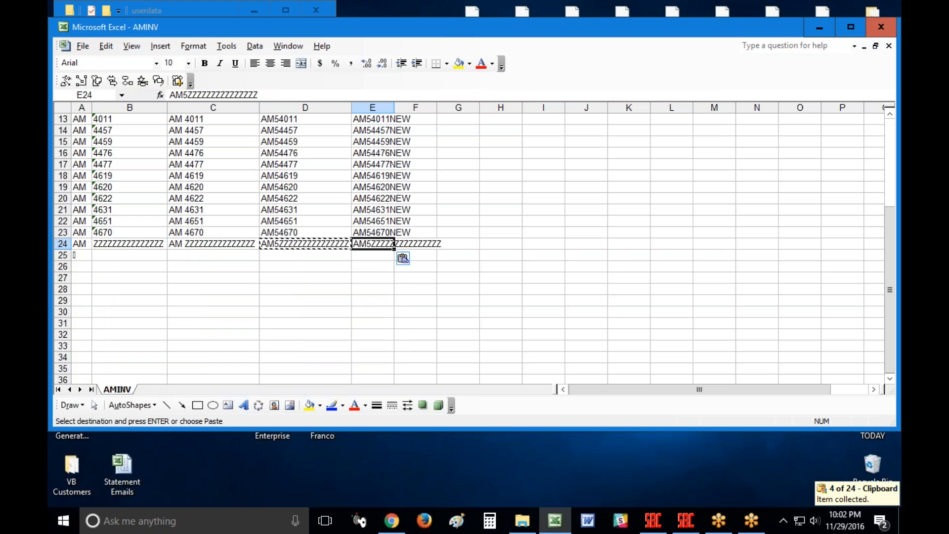
Copy the line code entry from D1 into E1
{"action": "scroll", "coordinate": [413, 175], "scroll_direction": "up", "scroll_amount": 4}
{"action": "left_click", "coordinate": [289, 119]}
{"action": "key", "text": "ctrl+c"}
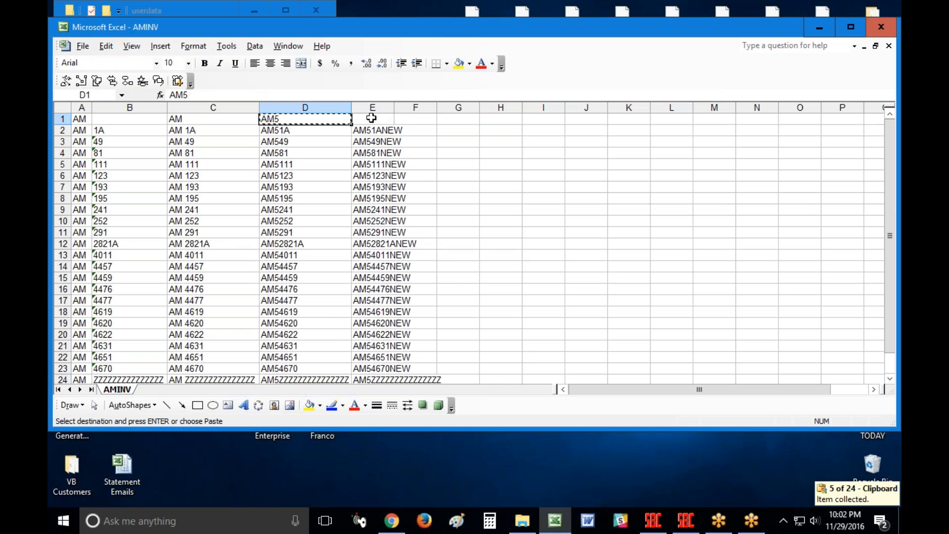
{"action": "left_click", "coordinate": [374, 119]}
{"action": "key", "text": "ctrl+v"}
Replace the formulas in column E with their values using Paste Special and check some cells in columns C and E
{"action": "key", "text": "ctrl+shift+Down"}
{"action": "key", "text": "ctrl+c"}
{"action": "right_click", "coordinate": [385, 207]}
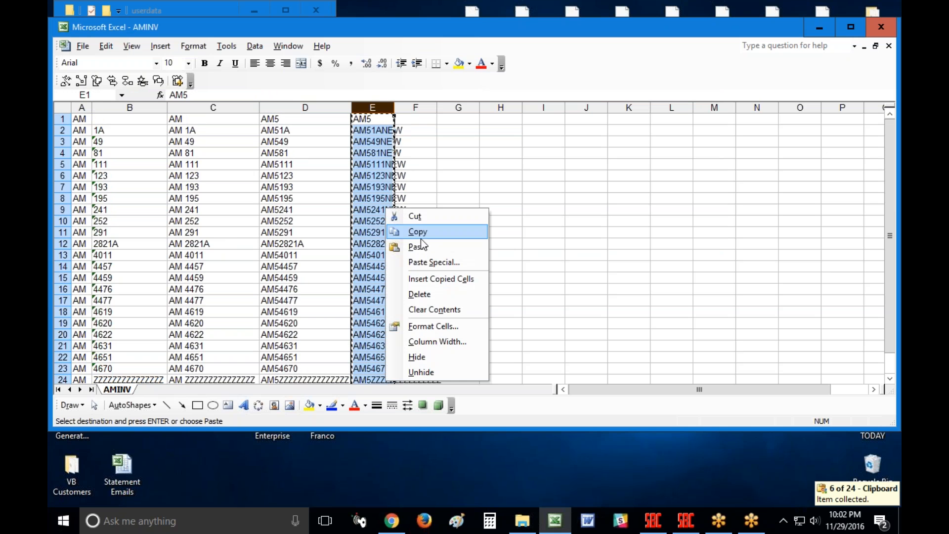
{"action": "left_click", "coordinate": [426, 259]}
{"action": "left_click", "coordinate": [362, 220]}
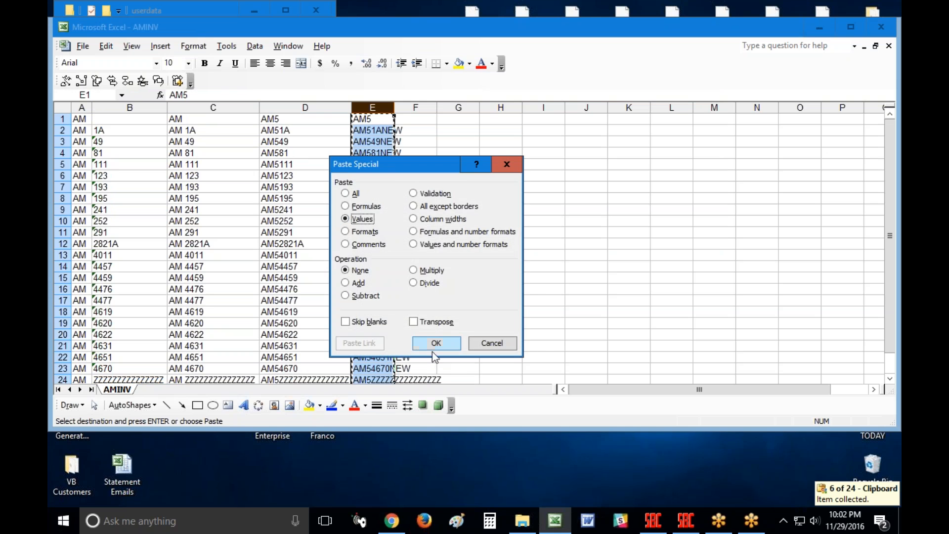
{"action": "left_click", "coordinate": [437, 340]}
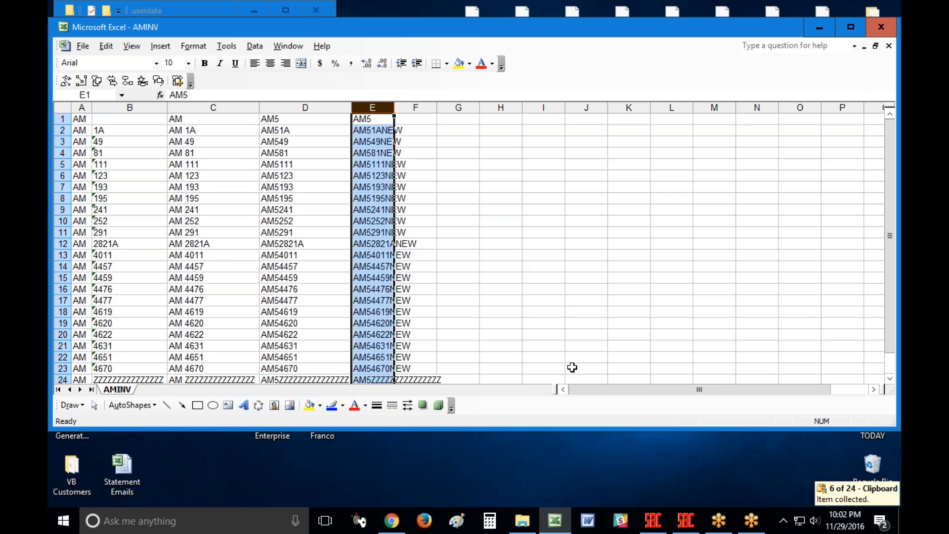
{"action": "left_click", "coordinate": [244, 141]}
{"action": "left_click", "coordinate": [218, 230]}
{"action": "left_click", "coordinate": [385, 153]}
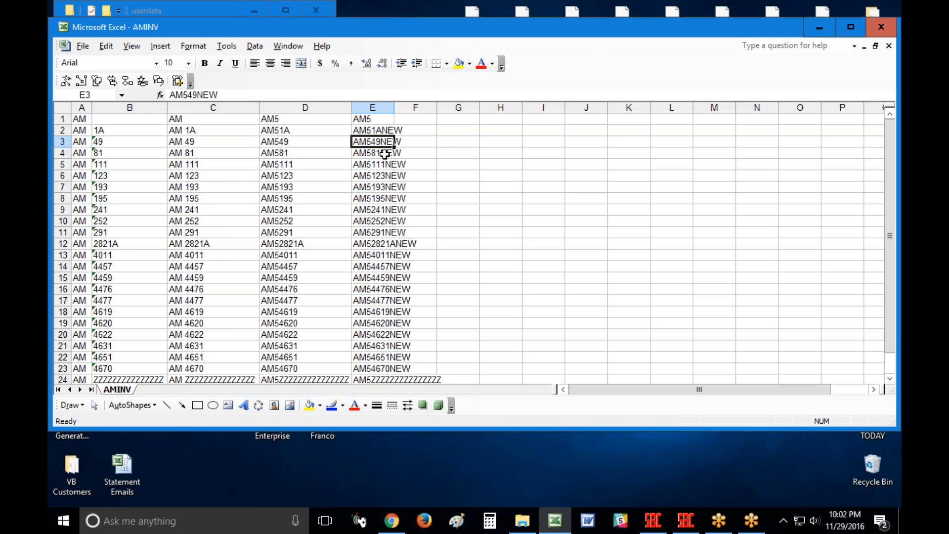
{"action": "left_click", "coordinate": [389, 221]}
Delete columns A, B and D, and fit the width of the remaining new part number column to its contents
{"action": "left_click", "coordinate": [304, 107]}
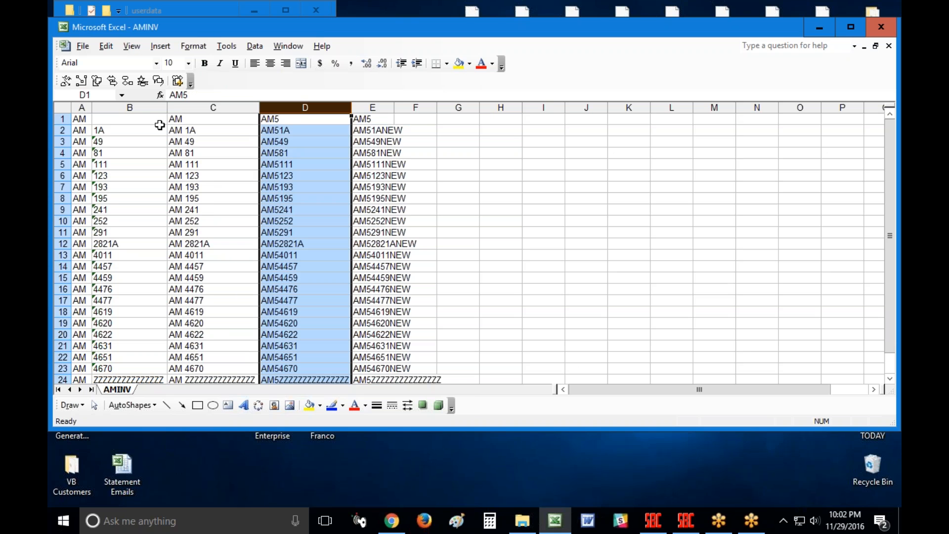
{"action": "left_click", "coordinate": [130, 106], "text": "ctrl"}
{"action": "right_click", "coordinate": [110, 157]}
{"action": "left_click", "coordinate": [140, 164]}
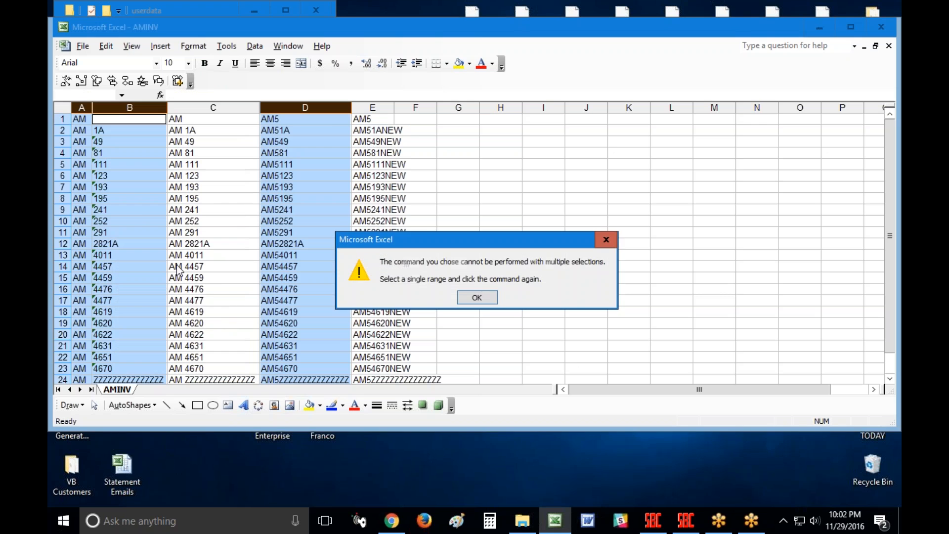
{"action": "left_click", "coordinate": [477, 297]}
{"action": "right_click", "coordinate": [114, 180]}
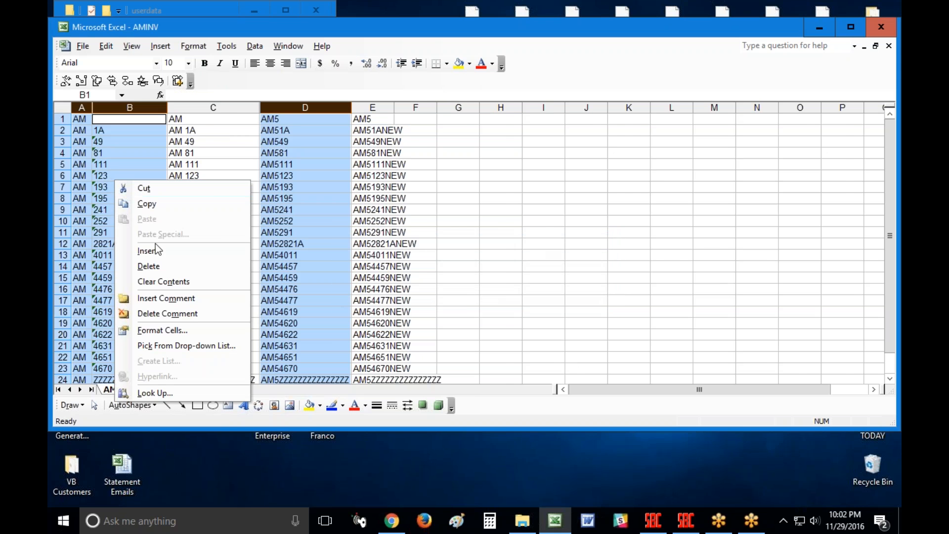
{"action": "left_click", "coordinate": [156, 266]}
{"action": "left_click", "coordinate": [355, 255]}
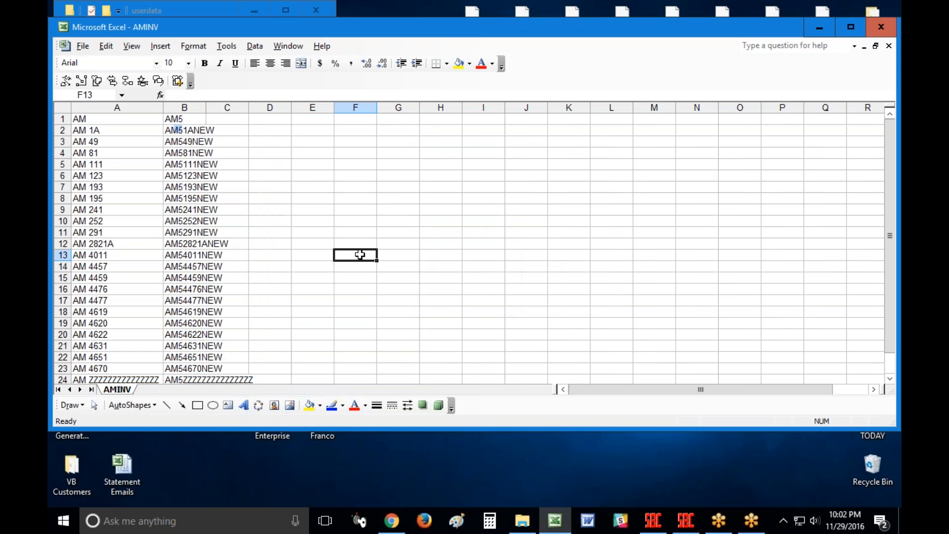
{"action": "double_click", "coordinate": [206, 107]}
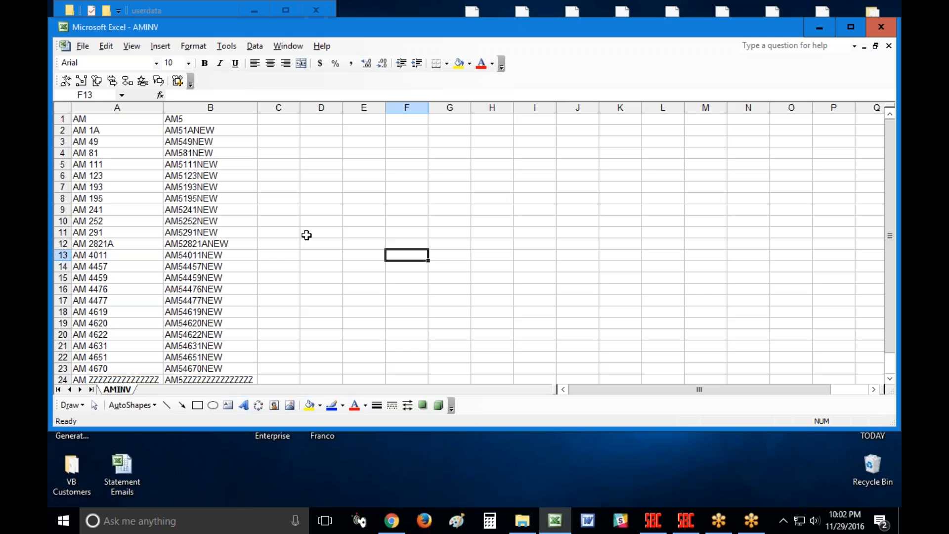
Save the workbook to the desktop as AMINV in CSV (Comma delimited) format and close Excel without saving again
{"action": "left_click", "coordinate": [82, 45]}
{"action": "left_click", "coordinate": [96, 89]}
{"action": "left_click", "coordinate": [505, 300]}
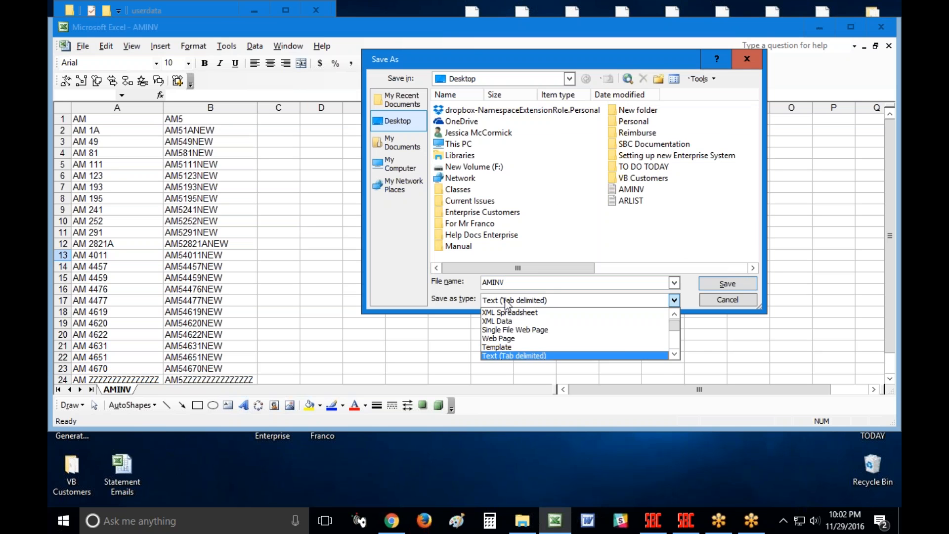
{"action": "left_click", "coordinate": [671, 354]}
{"action": "left_click", "coordinate": [672, 355]}
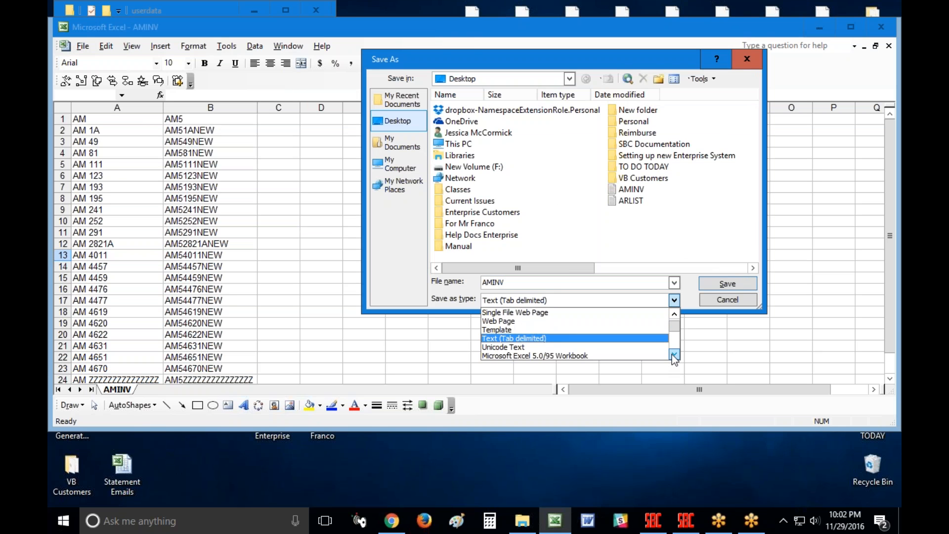
{"action": "left_click", "coordinate": [672, 355]}
{"action": "left_click", "coordinate": [672, 354]}
{"action": "left_click", "coordinate": [672, 355]}
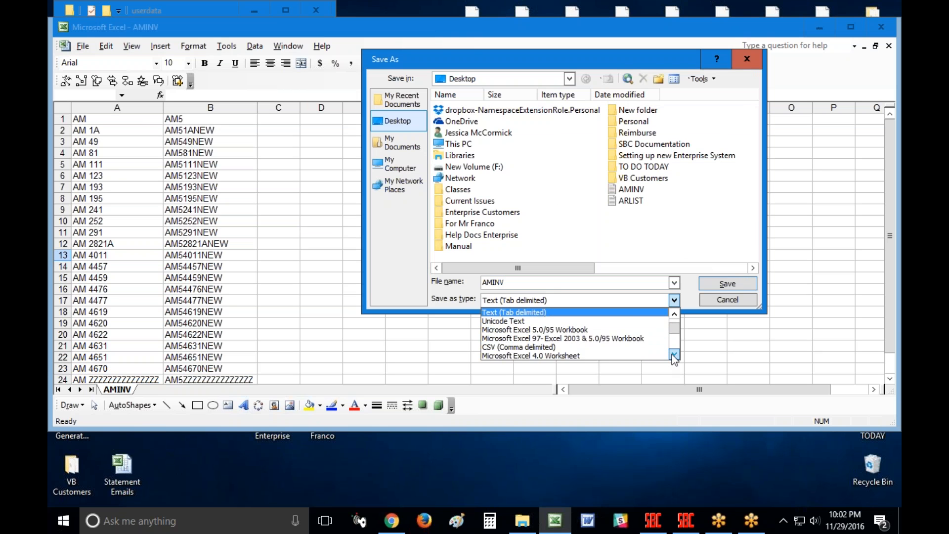
{"action": "left_click", "coordinate": [539, 346]}
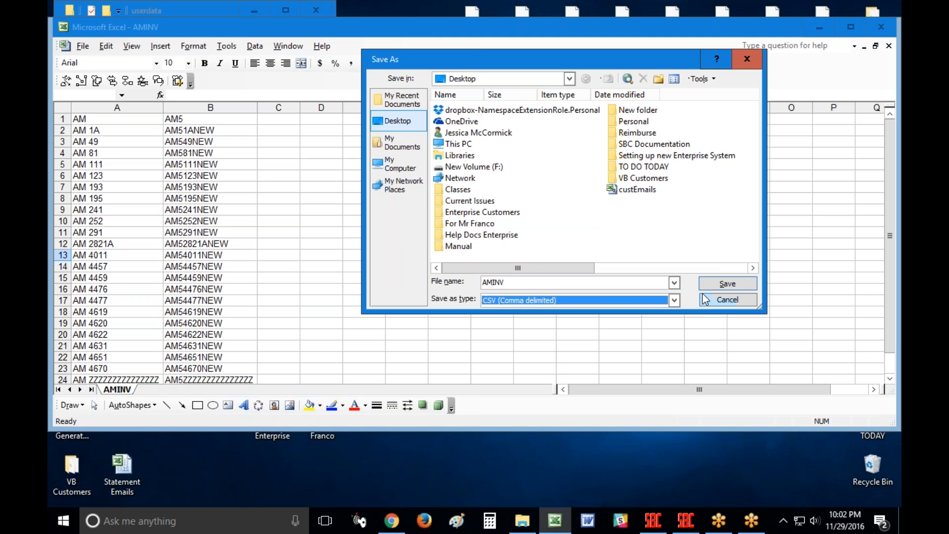
{"action": "left_click", "coordinate": [718, 281]}
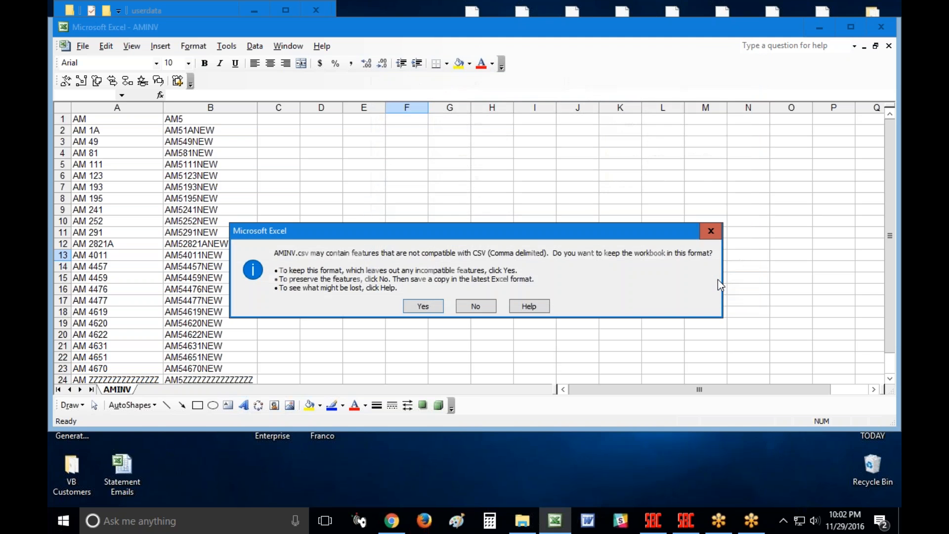
{"action": "left_click", "coordinate": [423, 307]}
{"action": "left_click", "coordinate": [881, 27]}
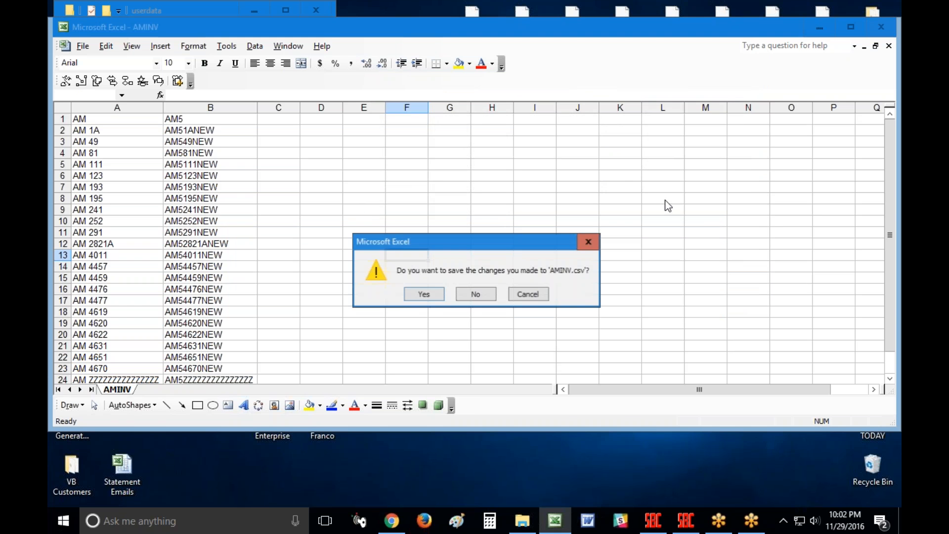
{"action": "left_click", "coordinate": [470, 295]}
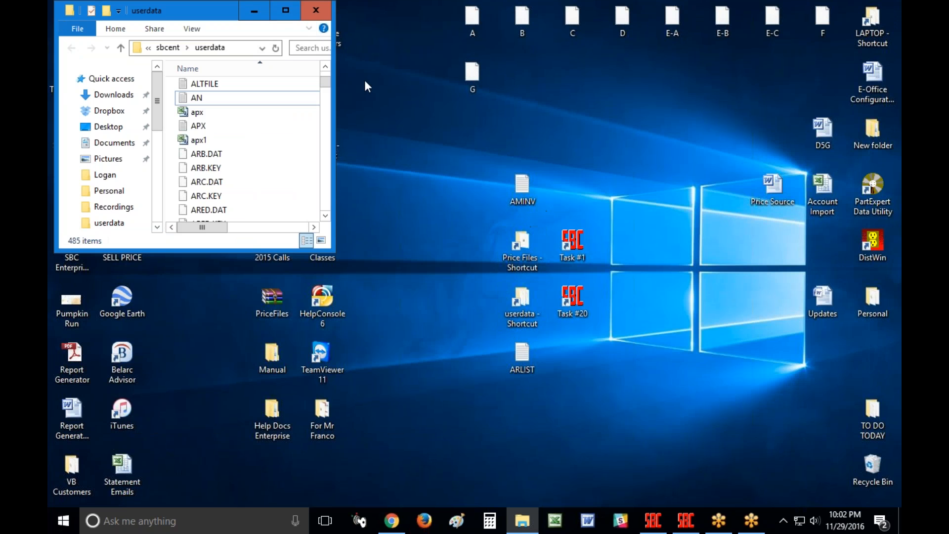
Move the userdata window off the desktop icons and open the AMINV CSV file in Notepad
{"action": "left_click_drag", "start_coordinate": [201, 18], "coordinate": [582, 45]}
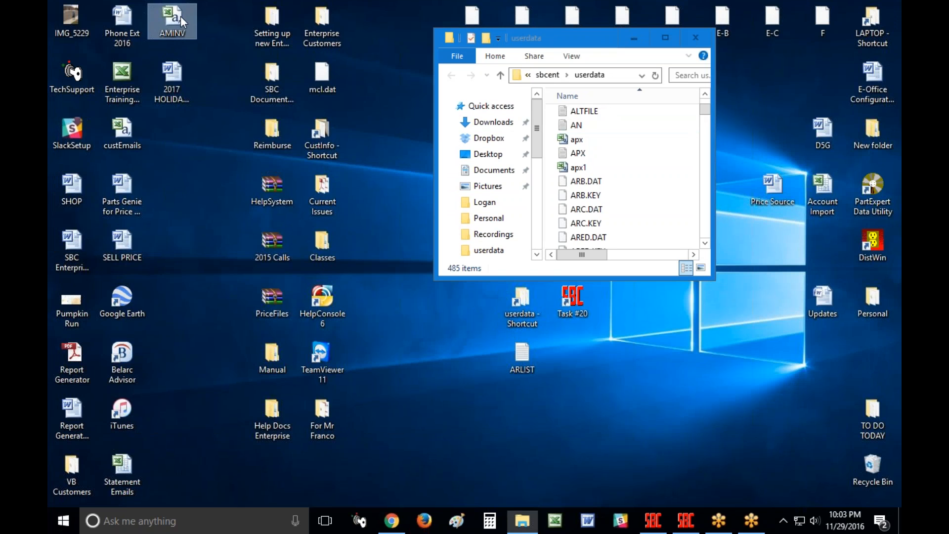
{"action": "right_click", "coordinate": [180, 16]}
{"action": "mouse_move", "coordinate": [218, 71]}
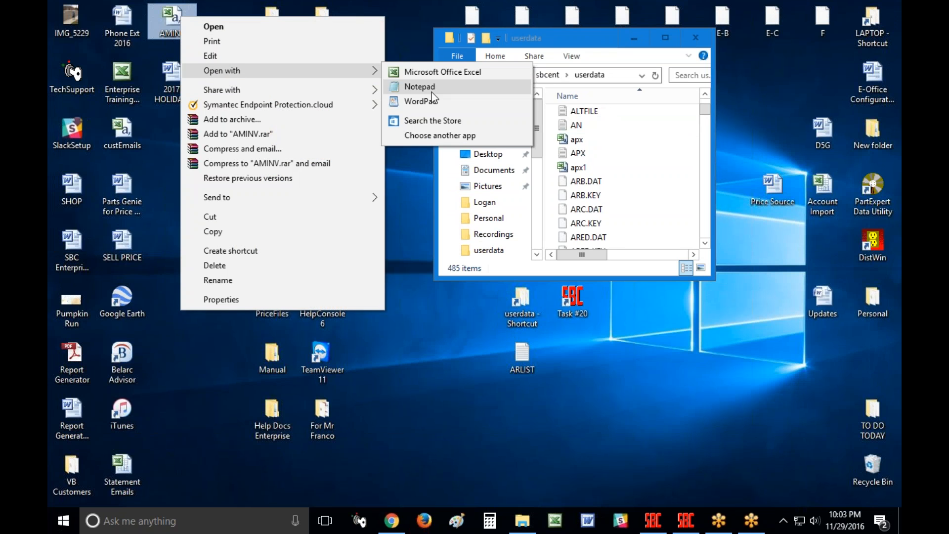
{"action": "left_click", "coordinate": [432, 87]}
{"action": "left_click", "coordinate": [632, 94]}
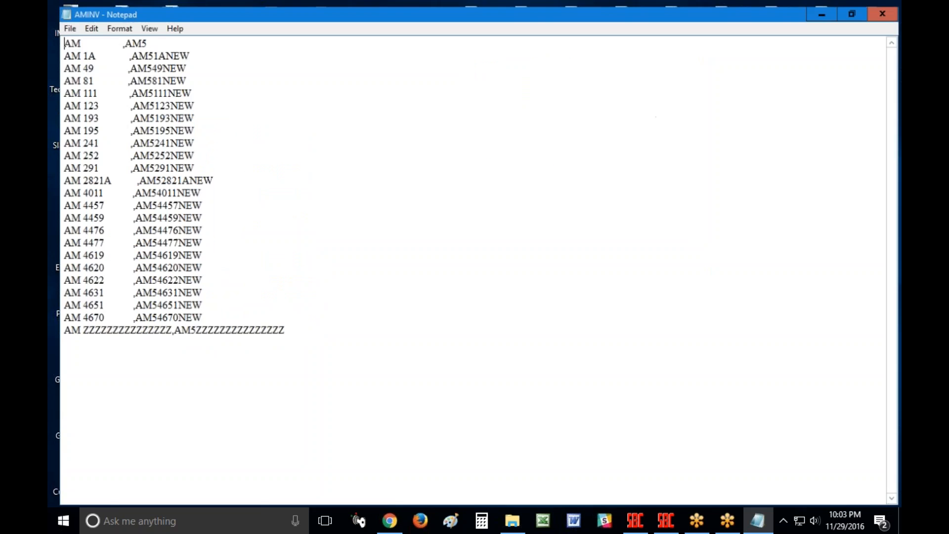
Add lines holding only commas below the last part number line and delete them again
{"action": "left_click", "coordinate": [296, 327]}
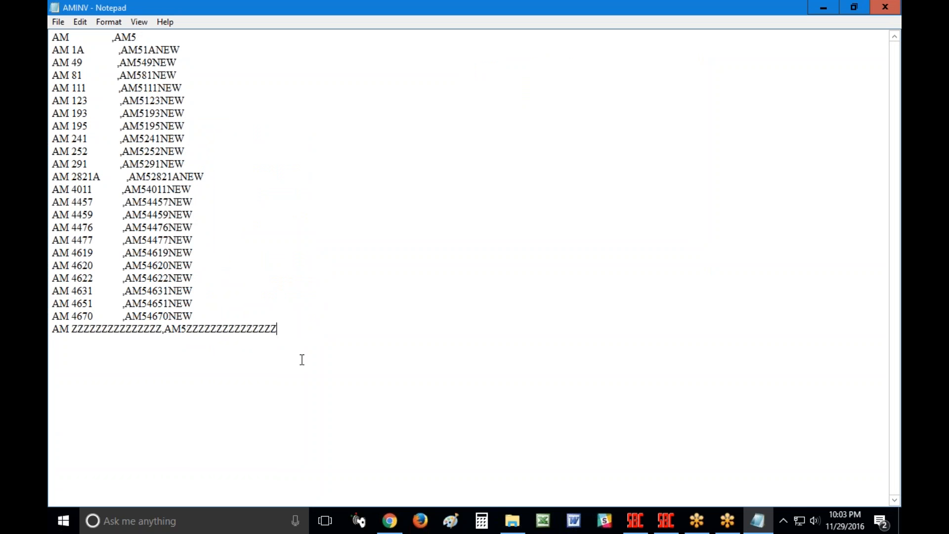
{"action": "type", "text": ",, , , , , , , , , , ,"}
{"action": "key", "text": "Return"}
{"action": "key", "text": "shift+Up"}
{"action": "key", "text": "shift+Up"}
{"action": "key", "text": "shift+Up"}
{"action": "key", "text": "shift+Up"}
{"action": "key", "text": "shift+Up"}
{"action": "key", "text": "shift+Up"}
{"action": "key", "text": "shift+Up"}
{"action": "key", "text": "shift+Up"}
{"action": "key", "text": "shift+Up"}
{"action": "key", "text": "shift+Up"}
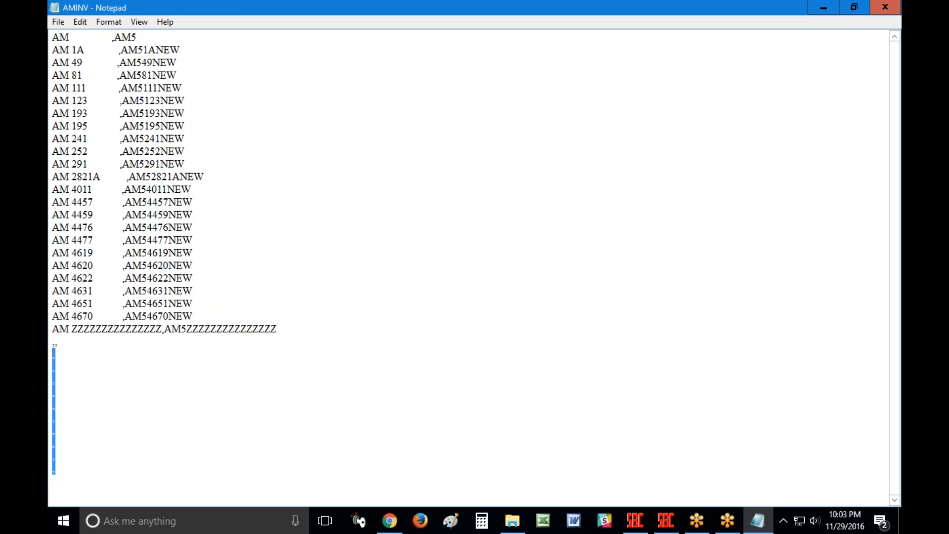
{"action": "key", "text": "Delete"}
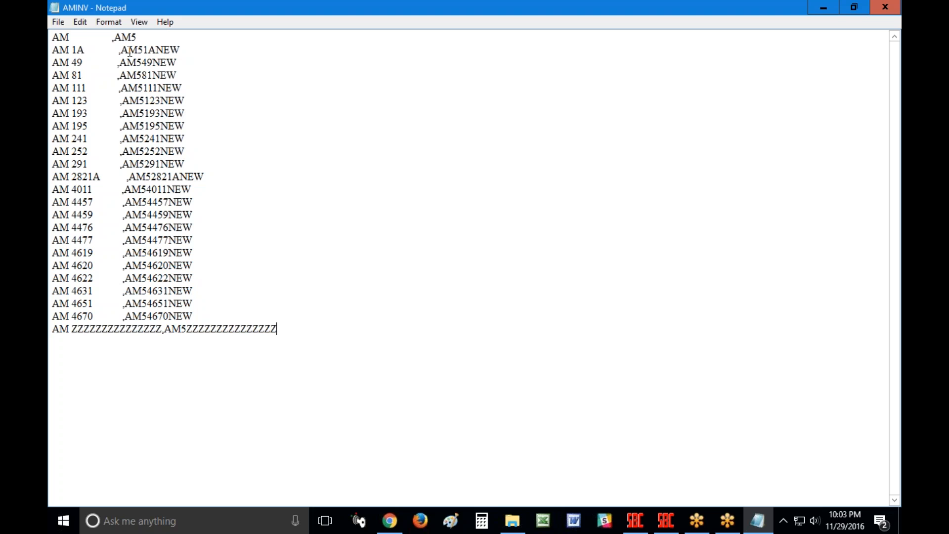
Select the AM5 prefix in the new number for AM 1A and close the file without saving changes
{"action": "left_click_drag", "start_coordinate": [143, 49], "coordinate": [122, 52]}
{"action": "left_click", "coordinate": [892, 6]}
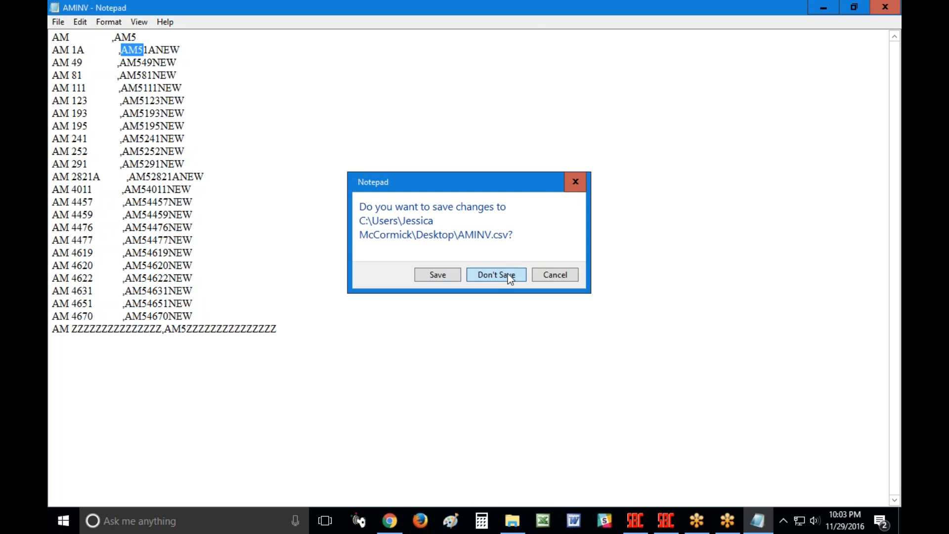
{"action": "left_click", "coordinate": [508, 274]}
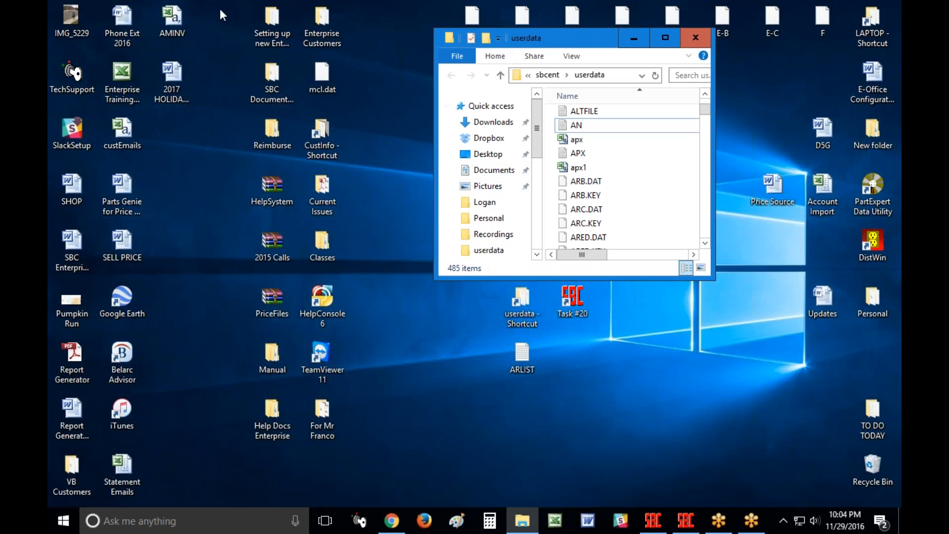
Move the AMINV CSV file into the userdata folder and enter AMINV.CSV as the text filename on the Task #20 conversion screen
{"action": "left_click_drag", "start_coordinate": [186, 14], "coordinate": [649, 181]}
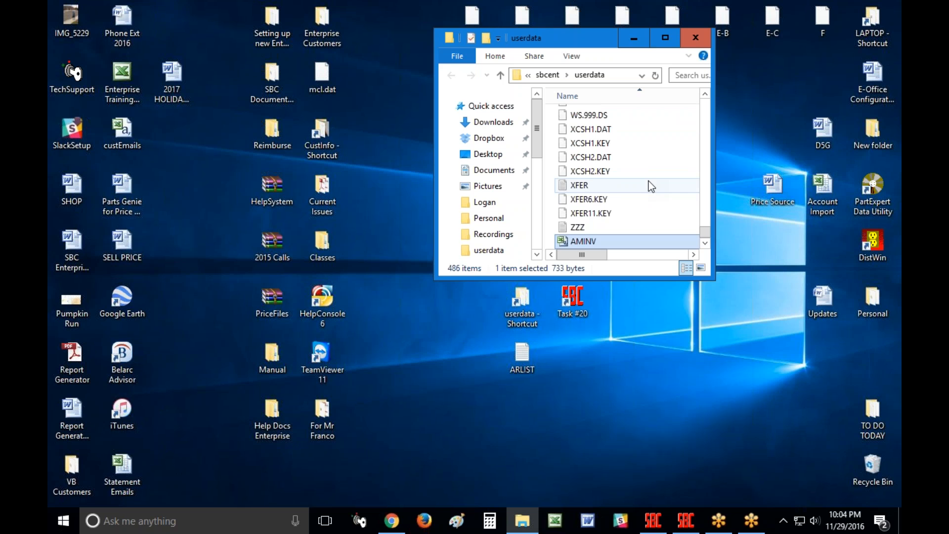
{"action": "left_click", "coordinate": [686, 520]}
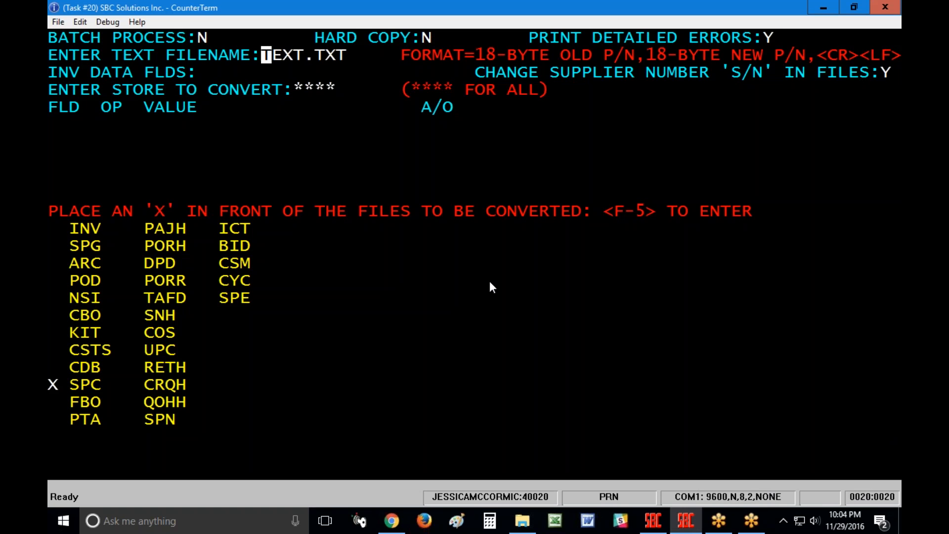
{"action": "type", "text": "AMIN.CSV"}
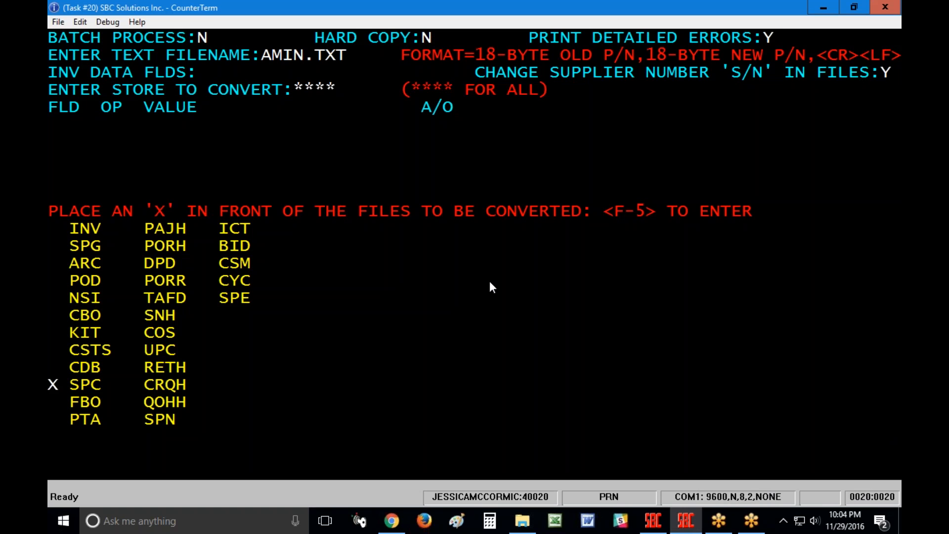
{"action": "key", "text": "Return"}
{"action": "type", "text": "AMINV.CSV"}
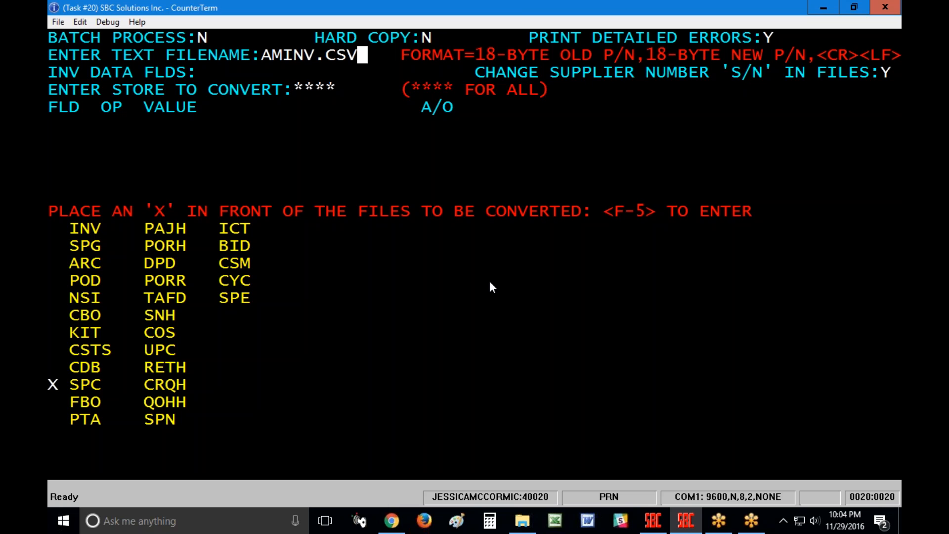
{"action": "key", "text": "Return"}
Try ALT and XR1 as the inventory data fields and clear the entry again
{"action": "type", "text": "ALT "}
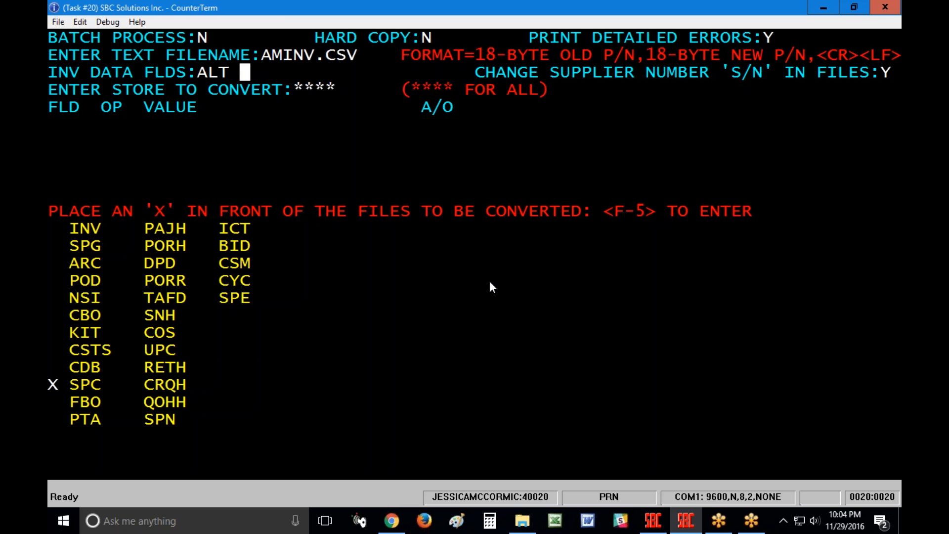
{"action": "type", "text": "XT"}
{"action": "key", "text": "BackSpace"}
{"action": "type", "text": "R1"}
{"action": "key", "text": "Left"}
{"action": "key", "text": "Left"}
{"action": "key", "text": "Left"}
{"action": "key", "text": "Left"}
{"action": "key", "text": "Left"}
{"action": "key", "text": "Left"}
{"action": "key", "text": "Left"}
{"action": "key", "text": "Return"}
{"action": "key", "text": "Return"}
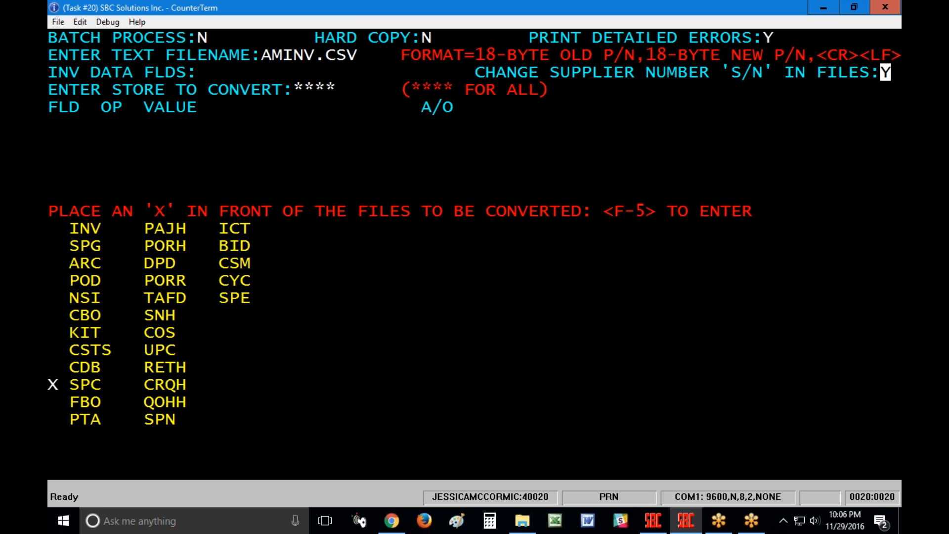
Keep the supplier number and store settings, mark every file from INV through SPE with X and submit the selection
{"action": "key", "text": "Return"}
{"action": "key", "text": "Return"}
{"action": "key", "text": "Return"}
{"action": "type", "text": "X"}
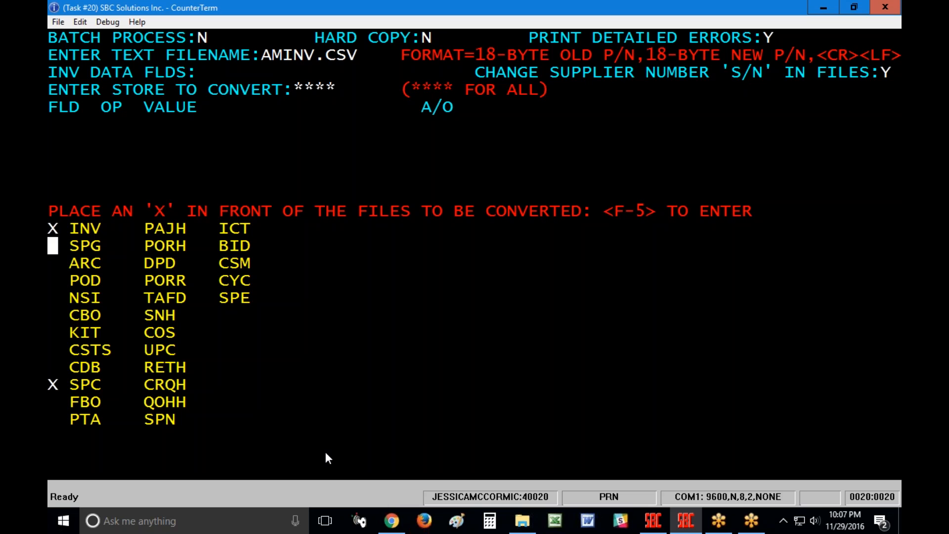
{"action": "key", "text": "Return"}
{"action": "key", "text": "Up"}
{"action": "type", "text": "XXXX"}
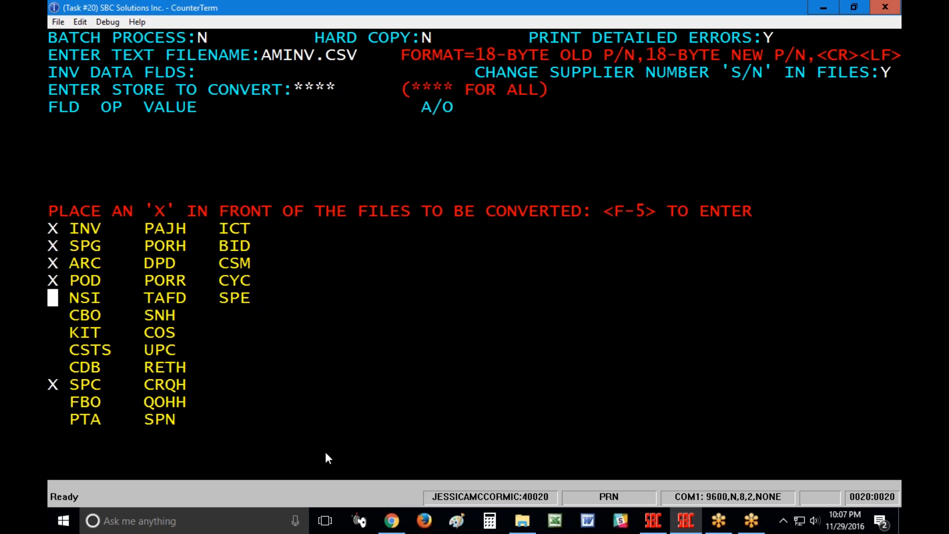
{"action": "type", "text": "XXXXXX"}
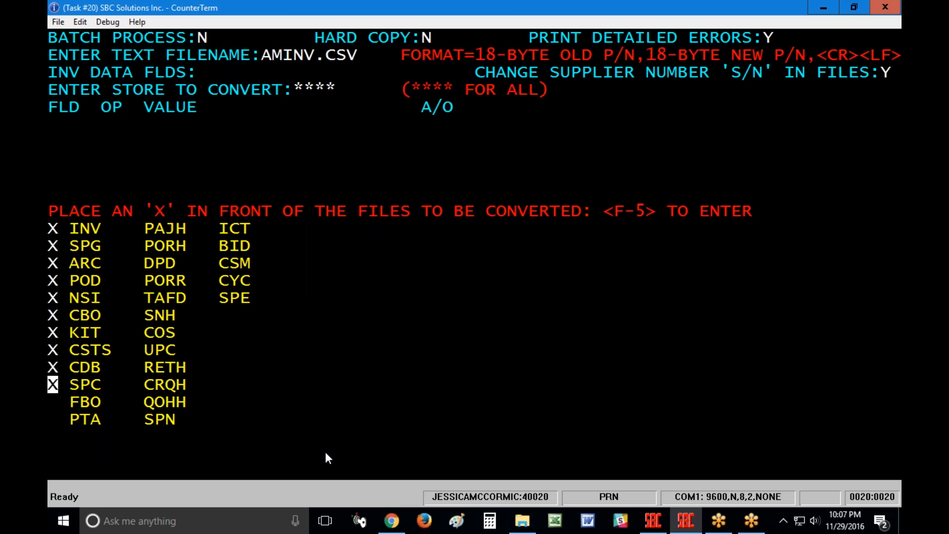
{"action": "type", "text": "XXXXXX"}
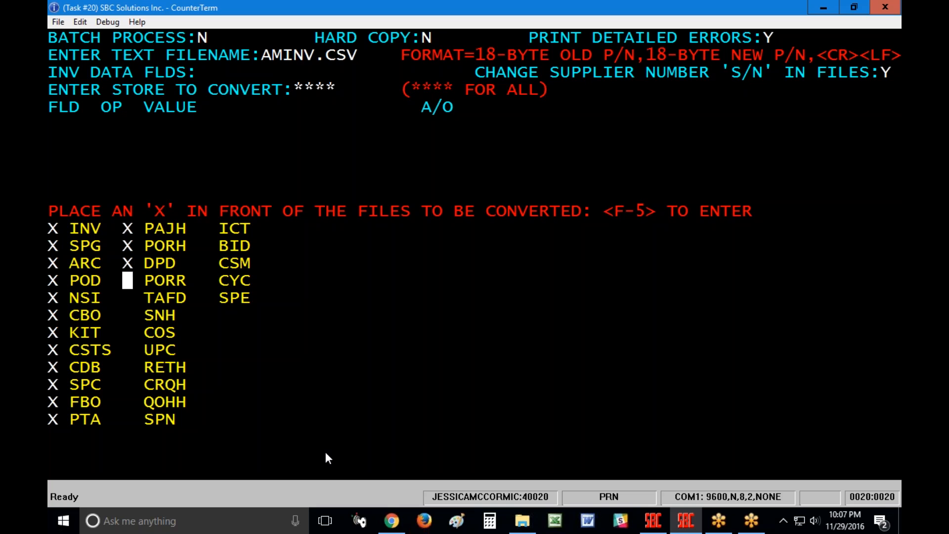
{"action": "type", "text": "XXXXXXXXX"}
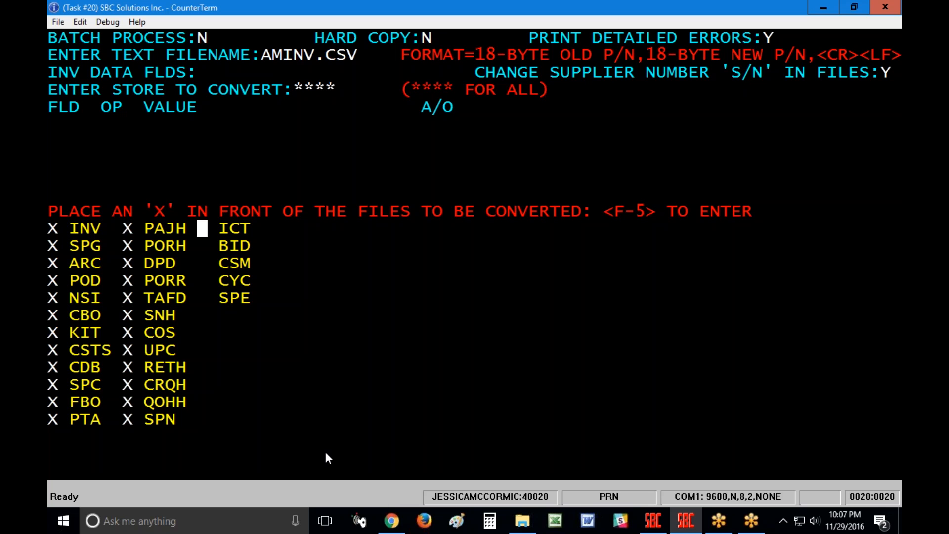
{"action": "type", "text": "XXX"}
{"action": "key", "text": "F5"}
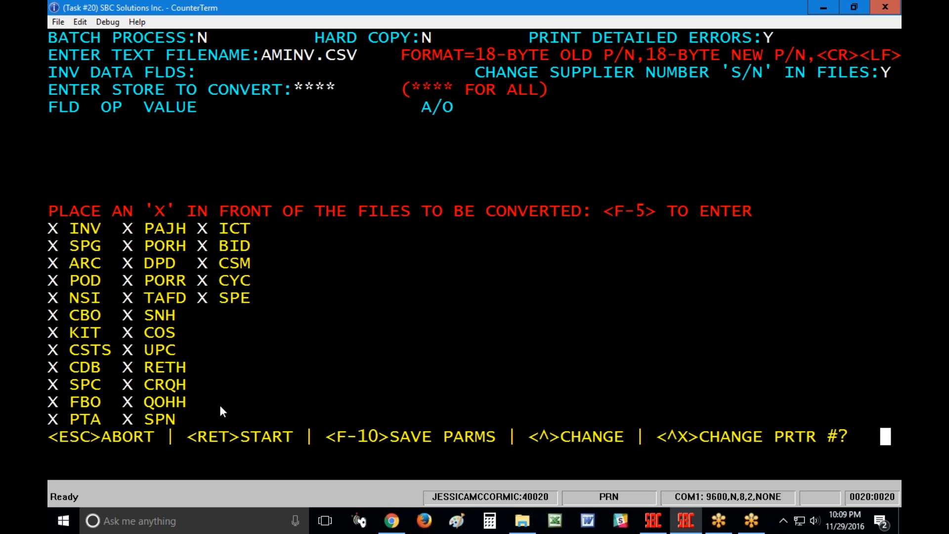
Start the part number conversion, cancel the run and return to the conversion form
{"action": "right_click", "coordinate": [764, 450]}
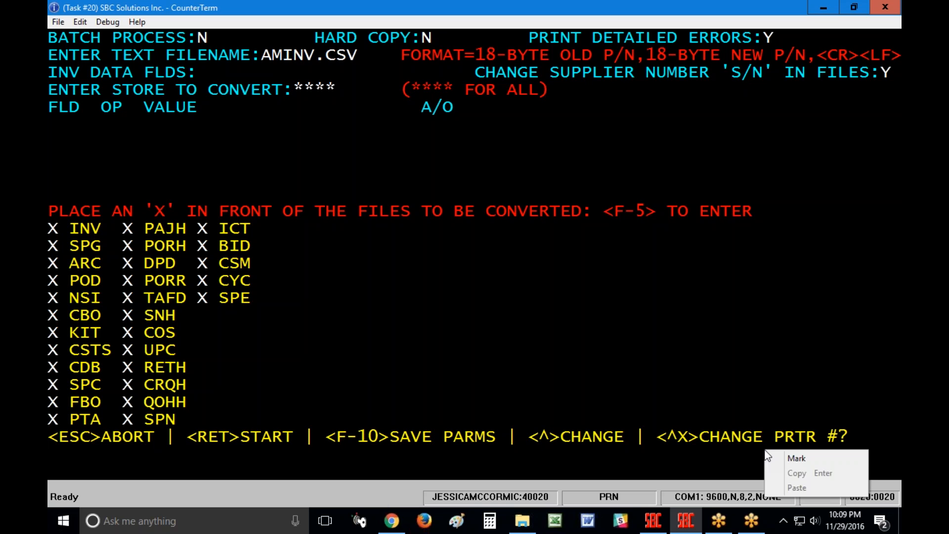
{"action": "left_click", "coordinate": [715, 295]}
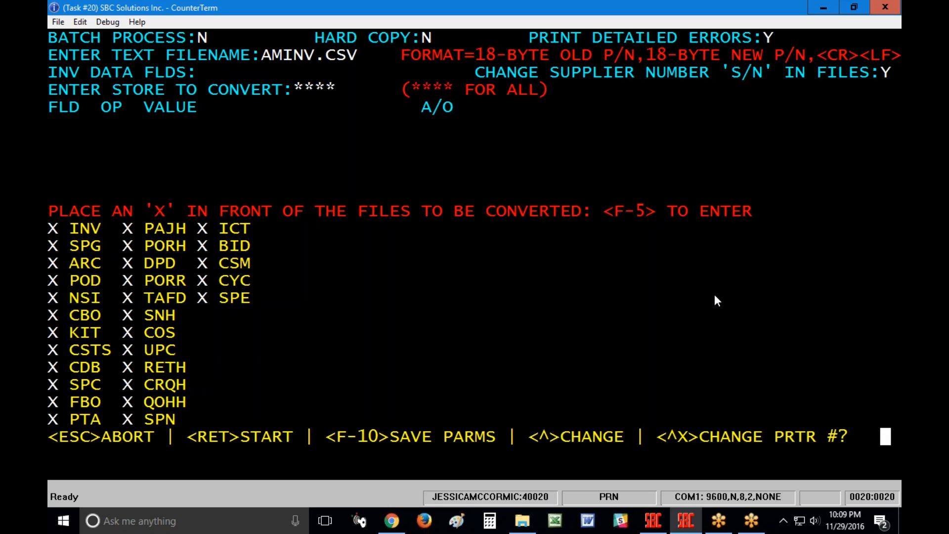
{"action": "key", "text": "Return"}
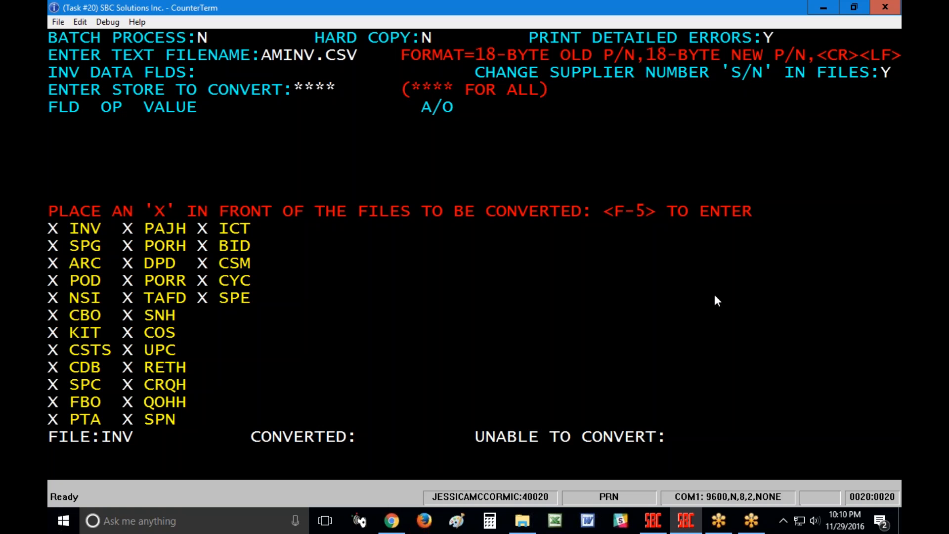
{"action": "key", "text": "Escape"}
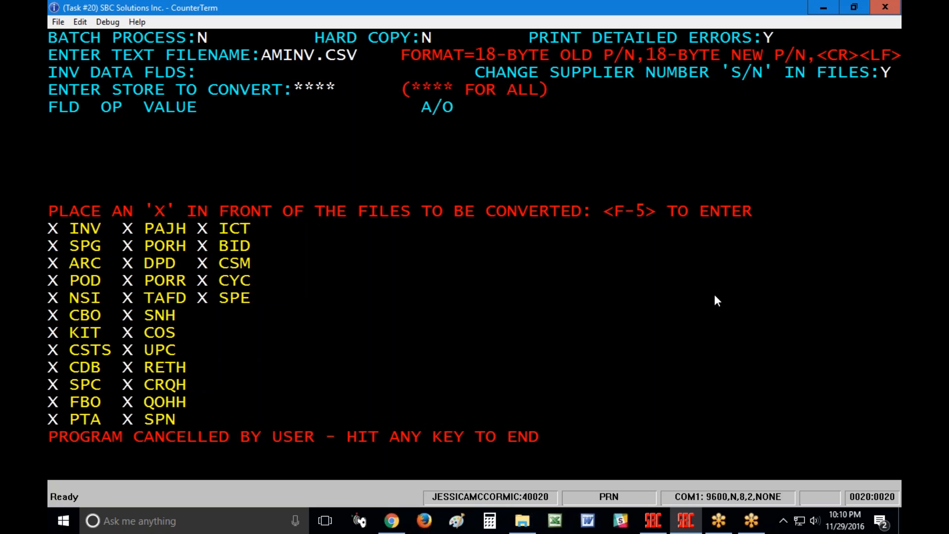
{"action": "key", "text": "Return"}
{"action": "key", "text": "Return"}
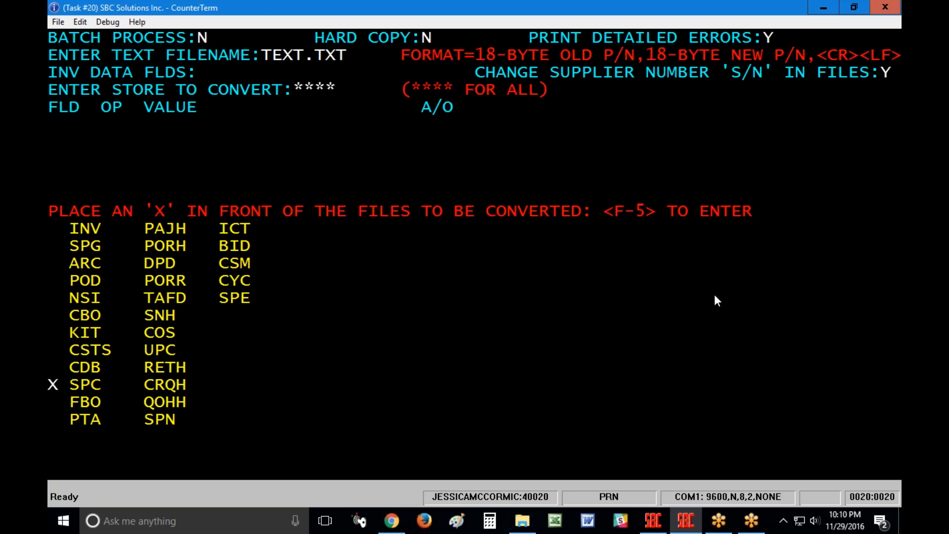
Set the conversion's text filename to ARINV.CSV and minimize the terminal window to see the userdata folder
{"action": "type", "text": "ARINV"}
{"action": "type", "text": ".CSV"}
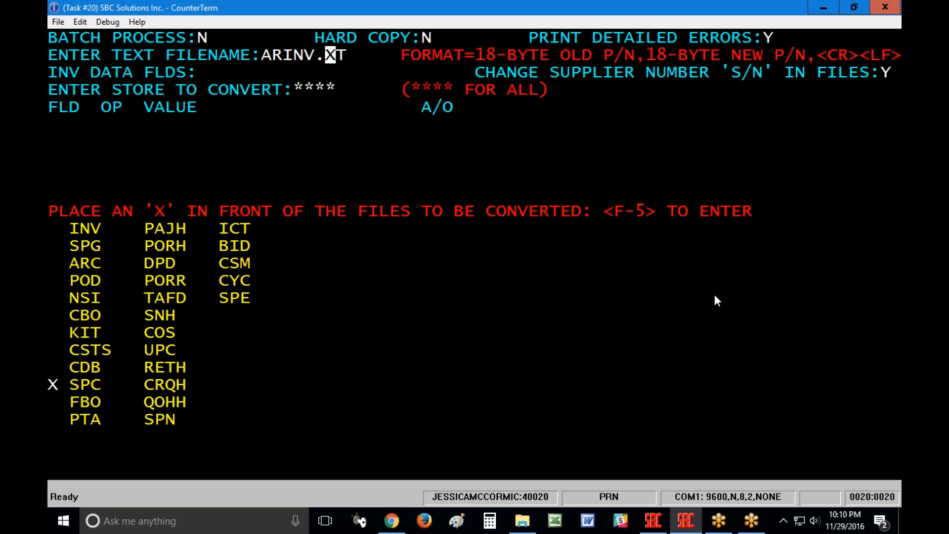
{"action": "key", "text": "Home"}
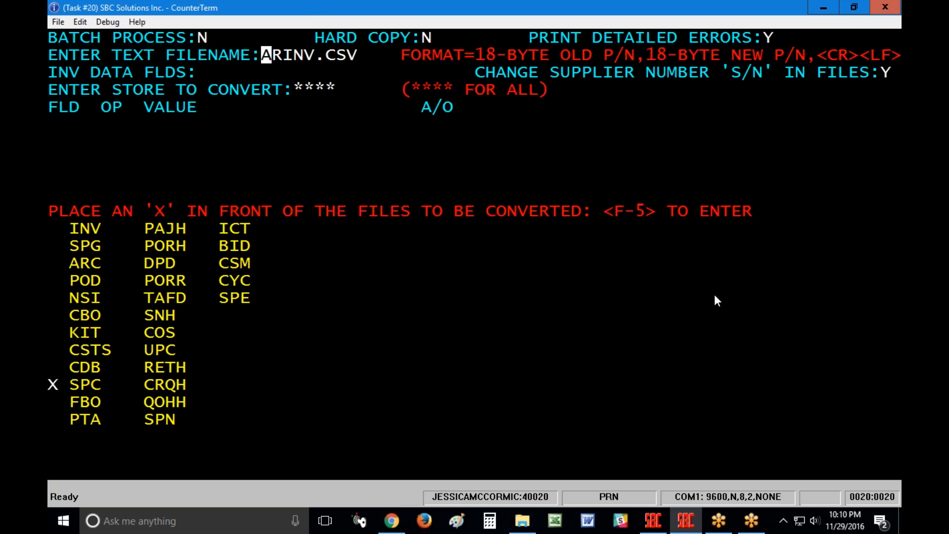
{"action": "left_click", "coordinate": [823, 6]}
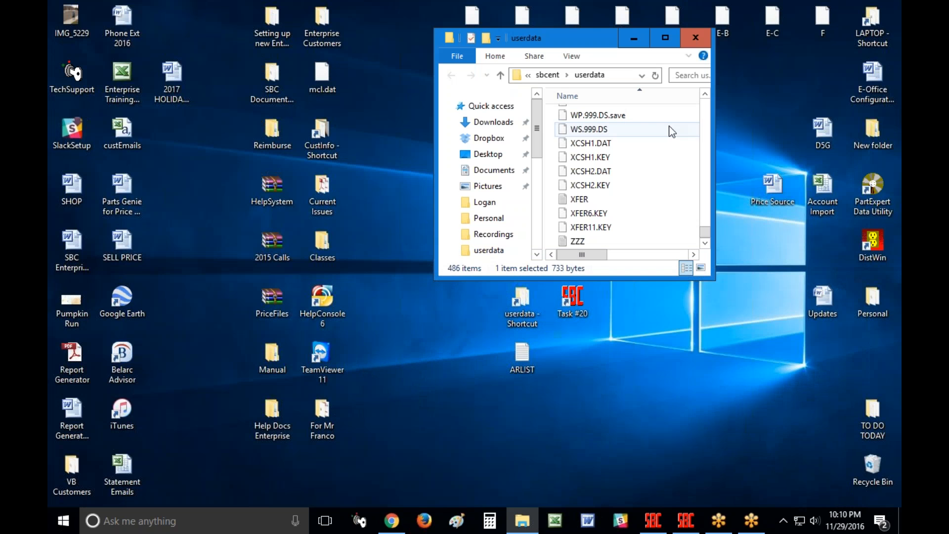
Move the userdata window to uncover the AMINV file on the desktop, then return to CounterTerm and set the text filename to AMINV.CSV
{"action": "left_click_drag", "start_coordinate": [576, 49], "coordinate": [543, 250]}
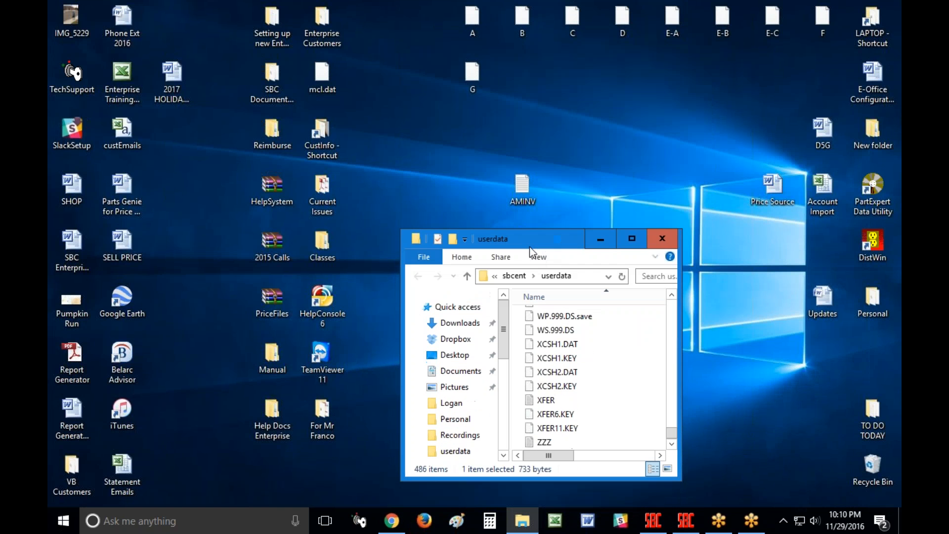
{"action": "left_click", "coordinate": [692, 526]}
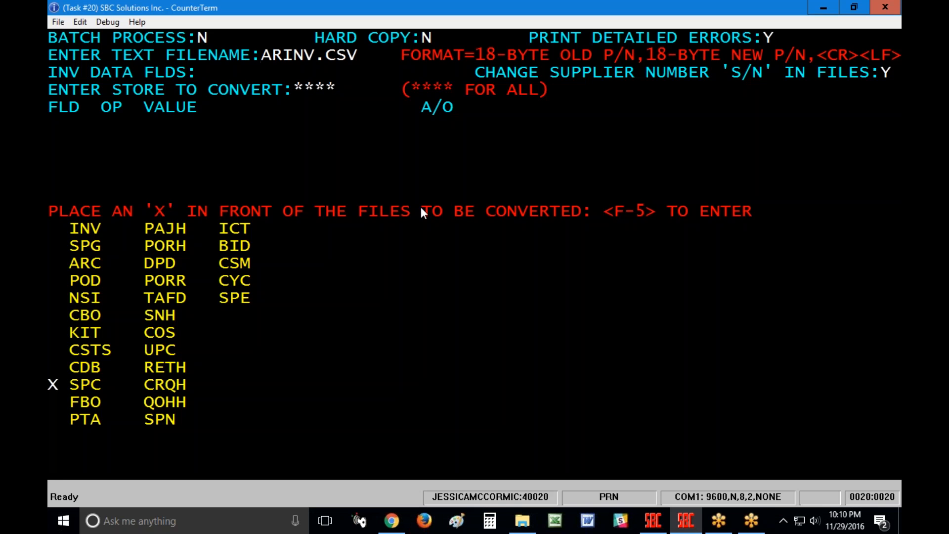
{"action": "type", "text": "AM"}
Keep the remaining conversion settings with **** for all stores, mark all listed files with X and submit the form
{"action": "key", "text": "Return"}
{"action": "key", "text": "Return"}
{"action": "key", "text": "Return"}
{"action": "key", "text": "Return"}
{"action": "key", "text": "Return"}
{"action": "key", "text": "Return"}
{"action": "key", "text": "Return"}
{"action": "key", "text": "Return"}
{"action": "key", "text": "Return"}
{"action": "type", "text": "XXXXXXXXXXXXXXXXXXXXXXXXXXXXX"}
{"action": "key", "text": "F5"}
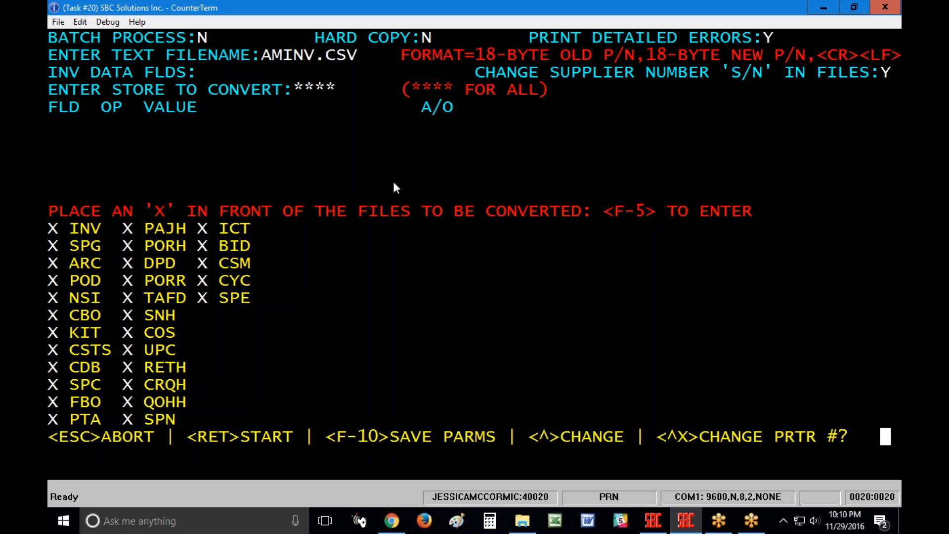
Go back through the file selection, clear the X in front of INV and resubmit the form
{"action": "key", "text": "Up"}
{"action": "key", "text": "Up"}
{"action": "key", "text": "Up"}
{"action": "key", "text": "Up"}
{"action": "key", "text": "Up"}
{"action": "key", "text": "Up"}
{"action": "key", "text": "Up"}
{"action": "key", "text": "Up"}
{"action": "key", "text": "Up"}
{"action": "key", "text": "Up"}
{"action": "key", "text": "Up"}
{"action": "key", "text": "Up"}
{"action": "key", "text": "Up"}
{"action": "key", "text": "Up"}
{"action": "key", "text": "Up"}
{"action": "key", "text": "Up"}
{"action": "key", "text": "Up"}
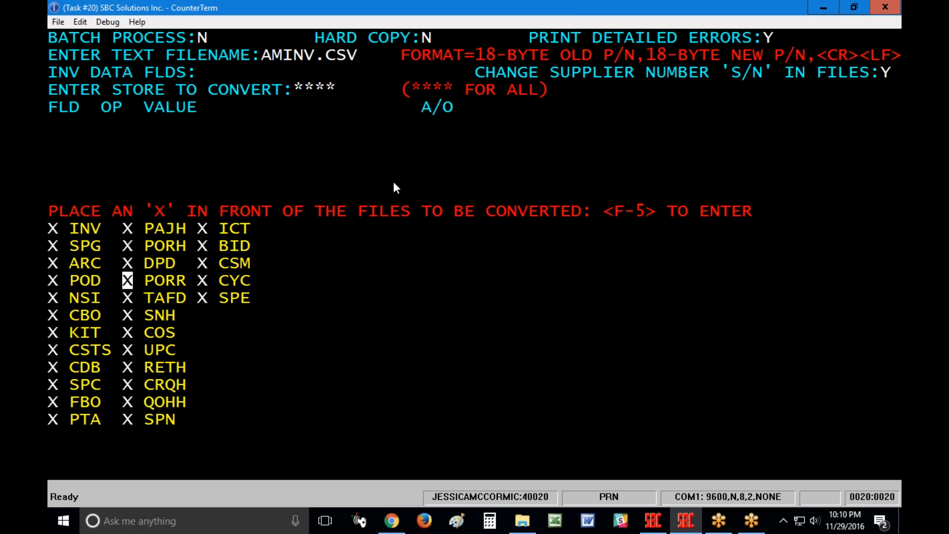
{"action": "key", "text": "Up"}
{"action": "key", "text": "Up"}
{"action": "key", "text": "Up"}
{"action": "key", "text": "Up"}
{"action": "key", "text": "Up"}
{"action": "key", "text": "Up"}
{"action": "key", "text": "Up"}
{"action": "key", "text": "Up"}
{"action": "key", "text": "Up"}
{"action": "key", "text": "Up"}
{"action": "key", "text": "Up"}
{"action": "key", "text": "Up"}
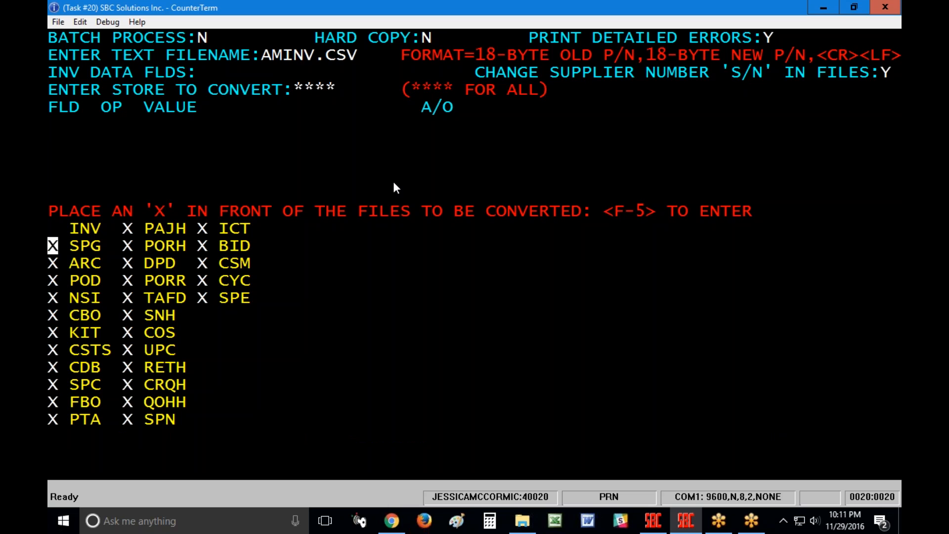
{"action": "key", "text": "F5"}
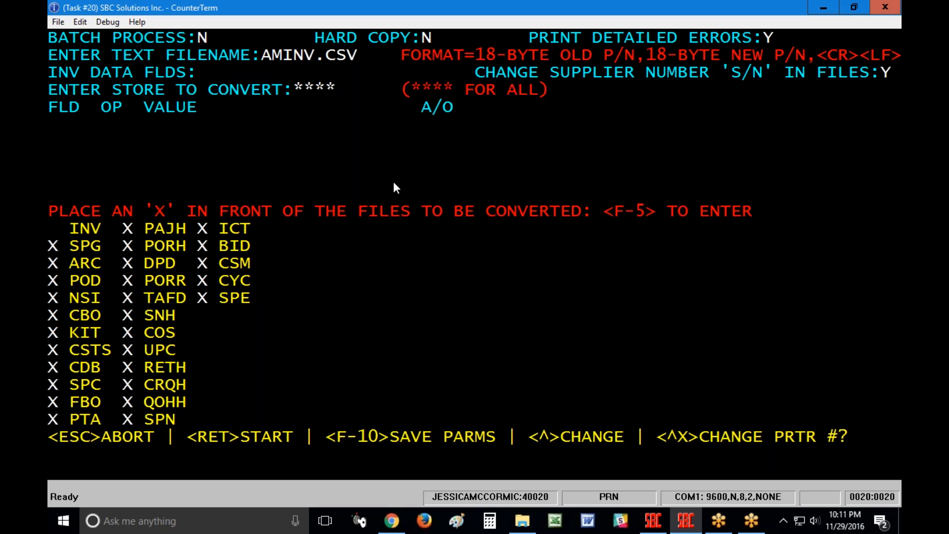
Start the part number conversion with AMINV.CSV and let it run to the end
{"action": "key", "text": "Return"}
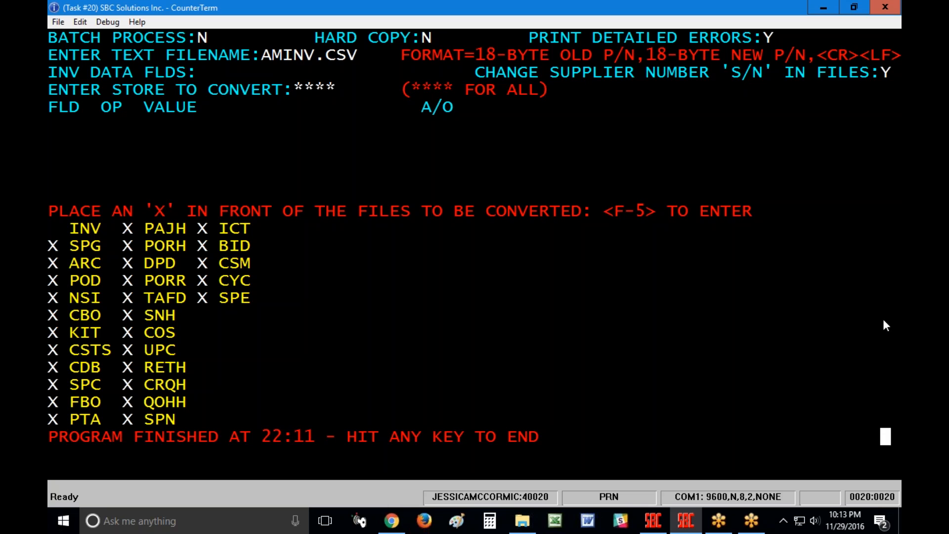
{"action": "left_click", "coordinate": [888, 357]}
{"action": "left_click", "coordinate": [888, 357]}
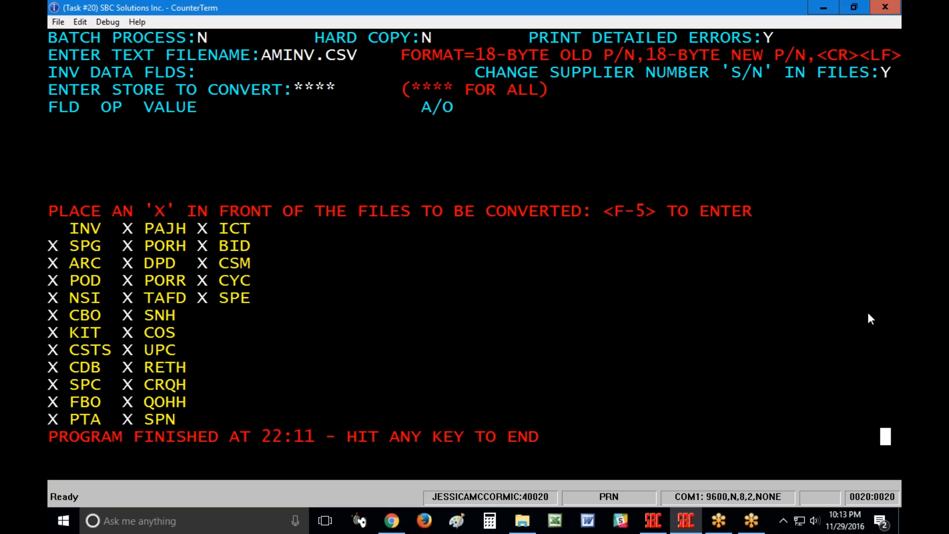